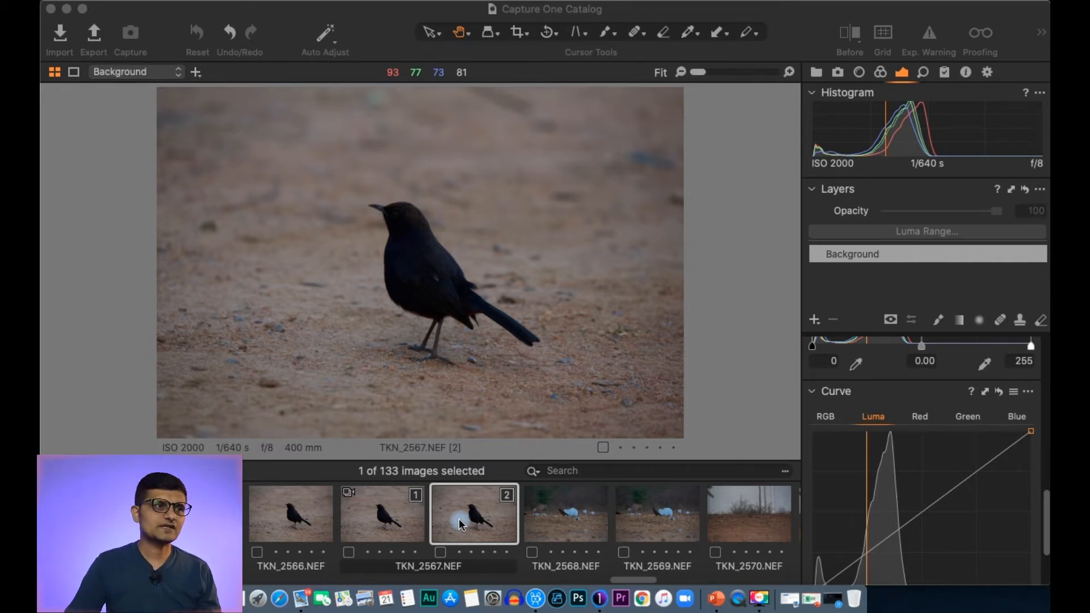
# - Show the first variant of TKN_2567.NEF in full screen
pyautogui.click(365, 512)
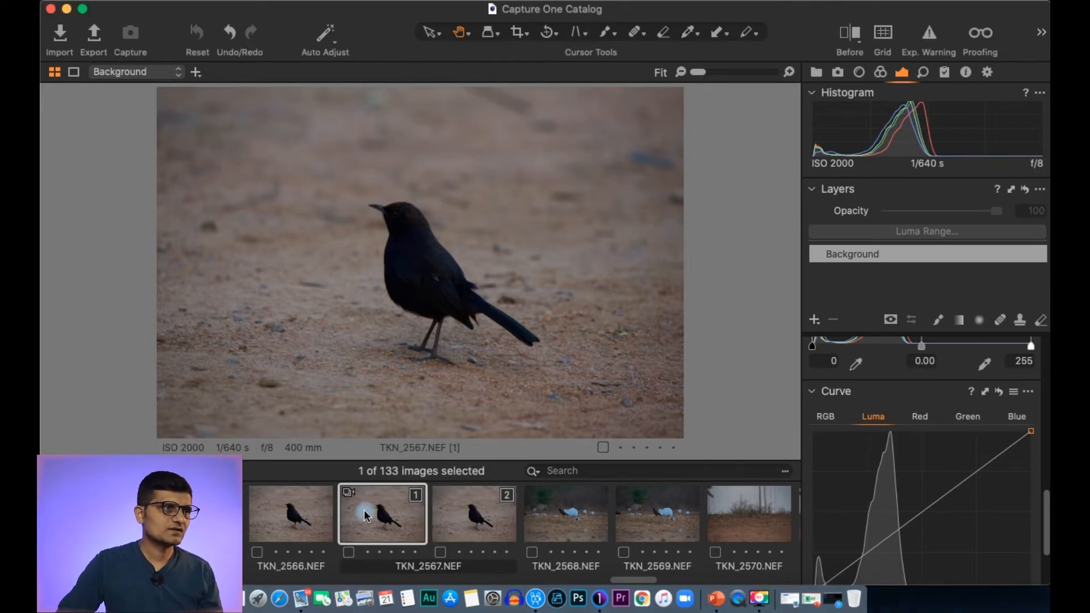
pyautogui.press('f')
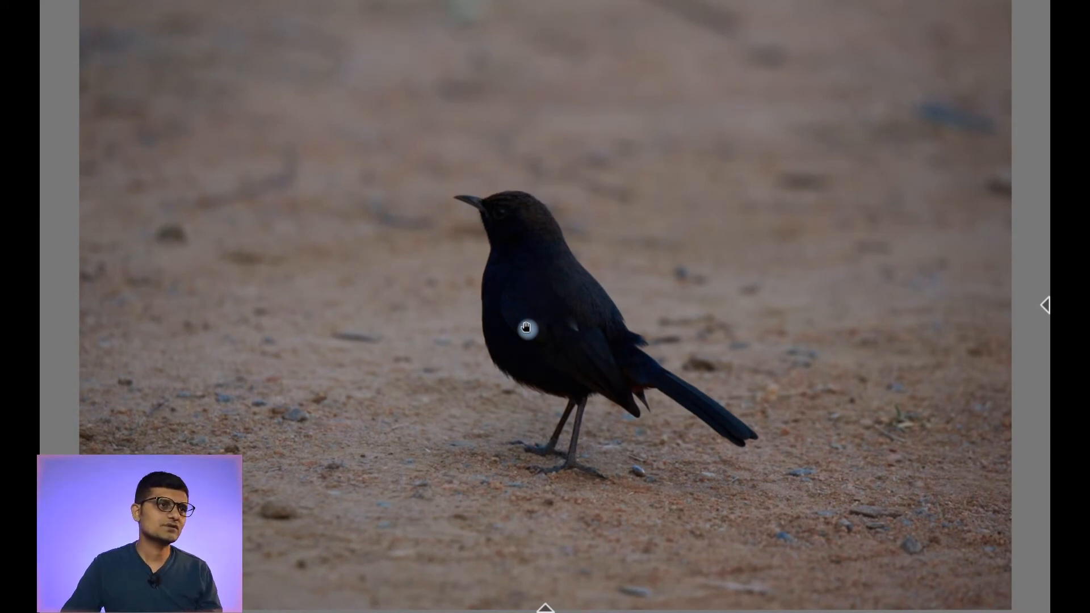
# - Enable chromatic aberration correction for the photo and set the purple fringing Defringe amount to 100
pyautogui.moveTo(1046, 358)
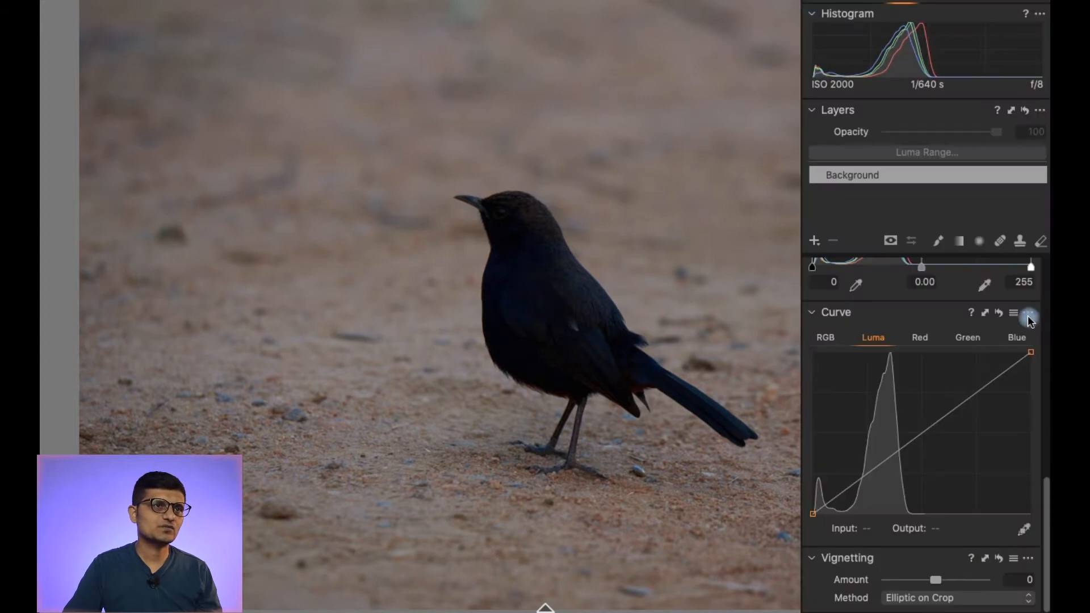
pyautogui.scroll(3, 994, 324)
pyautogui.scroll(10, 989, 322)
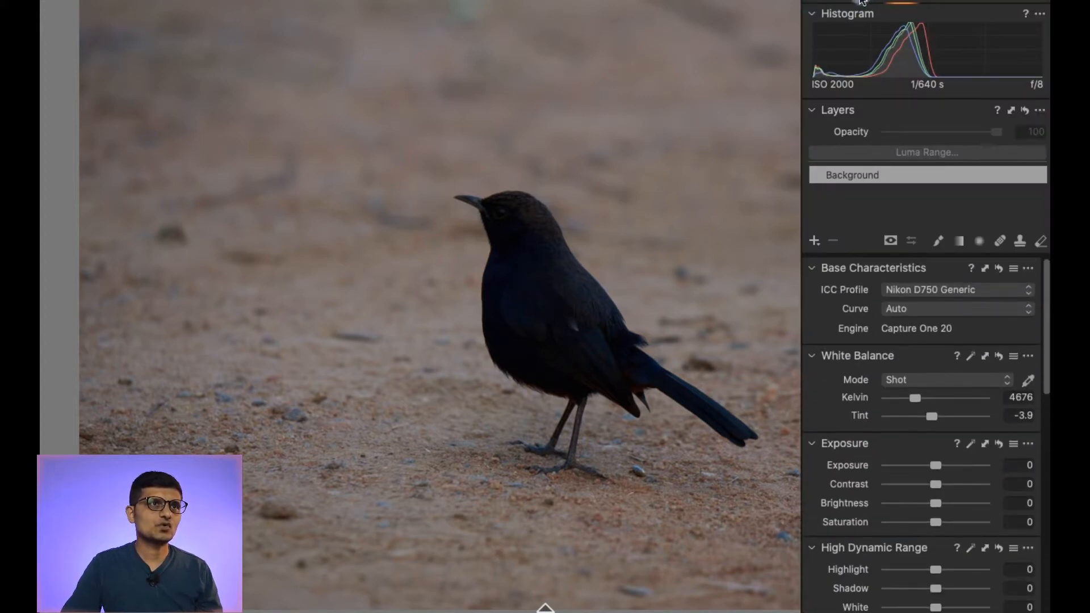
pyautogui.click(860, 2)
pyautogui.click(887, 74)
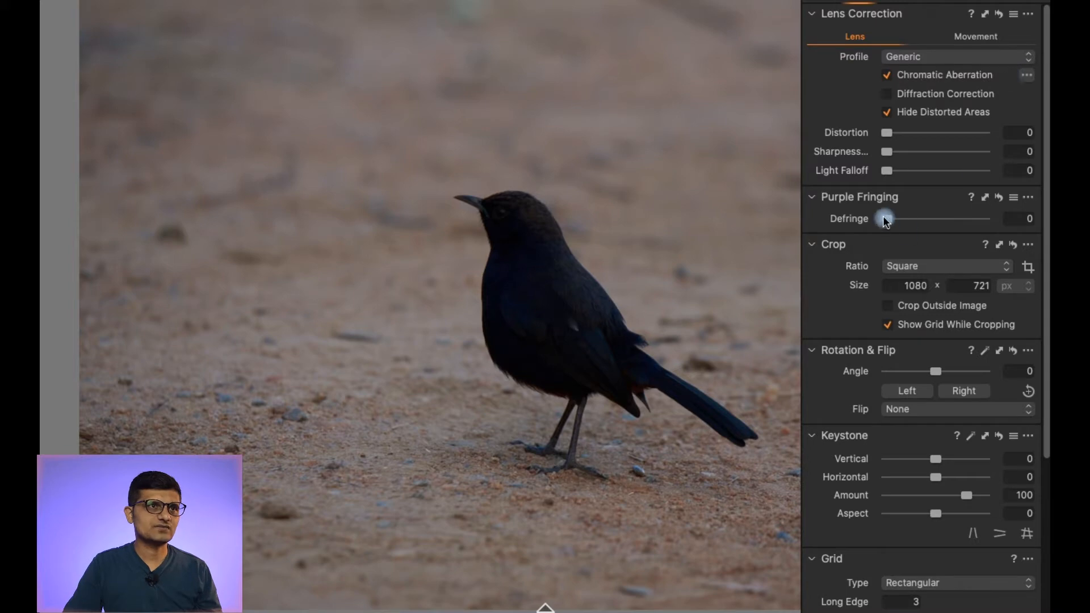
pyautogui.moveTo(961, 223); pyautogui.dragTo(1046, 232)
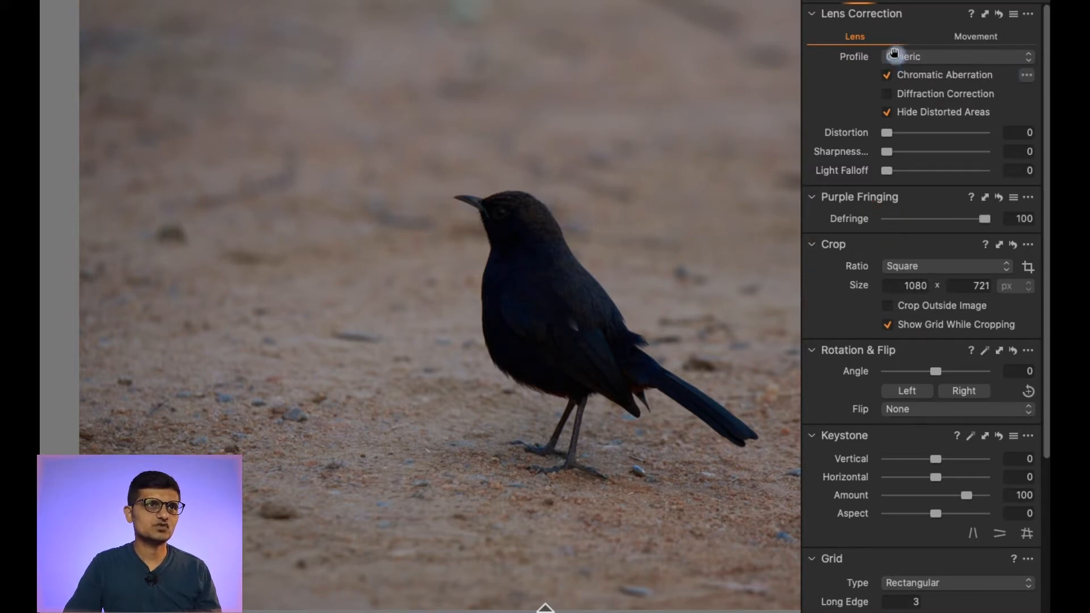
# - Set the High Dynamic Range Shadow to 60 and Black to 62 on the Background layer
pyautogui.click(903, 3)
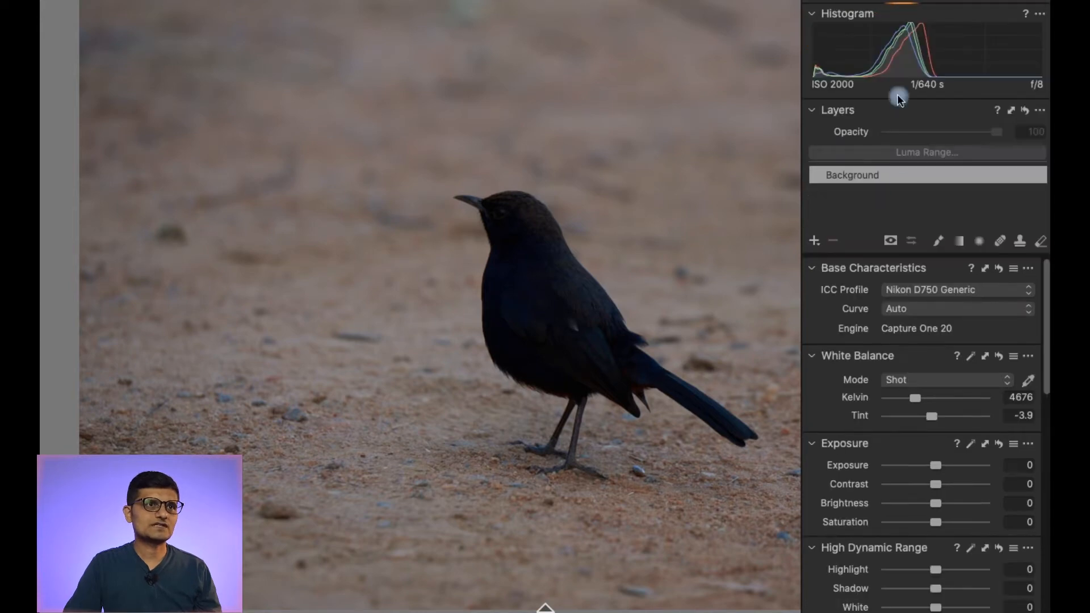
pyautogui.scroll(-3, 863, 318)
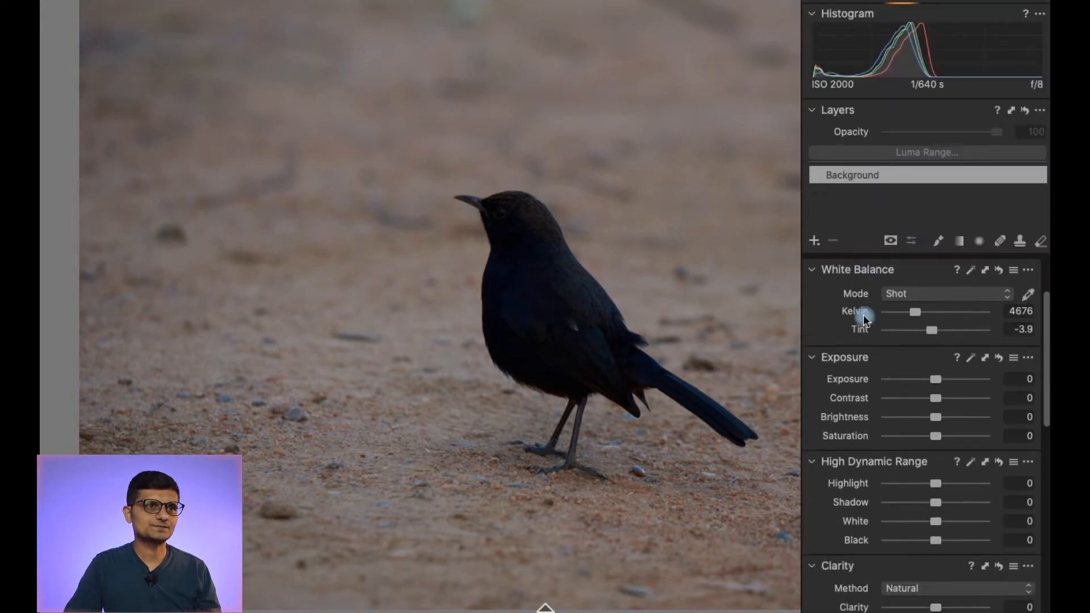
pyautogui.press('.')
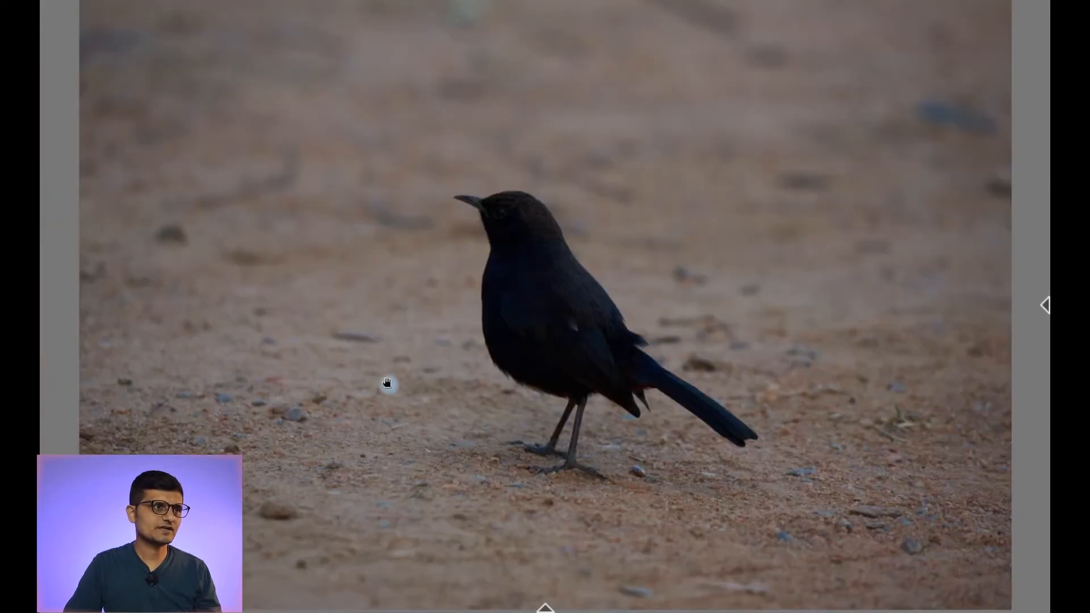
pyautogui.scroll(3, 389, 382)
pyautogui.press('space')
pyautogui.moveTo(579, 343); pyautogui.dragTo(434, 341)
pyautogui.moveTo(1046, 318)
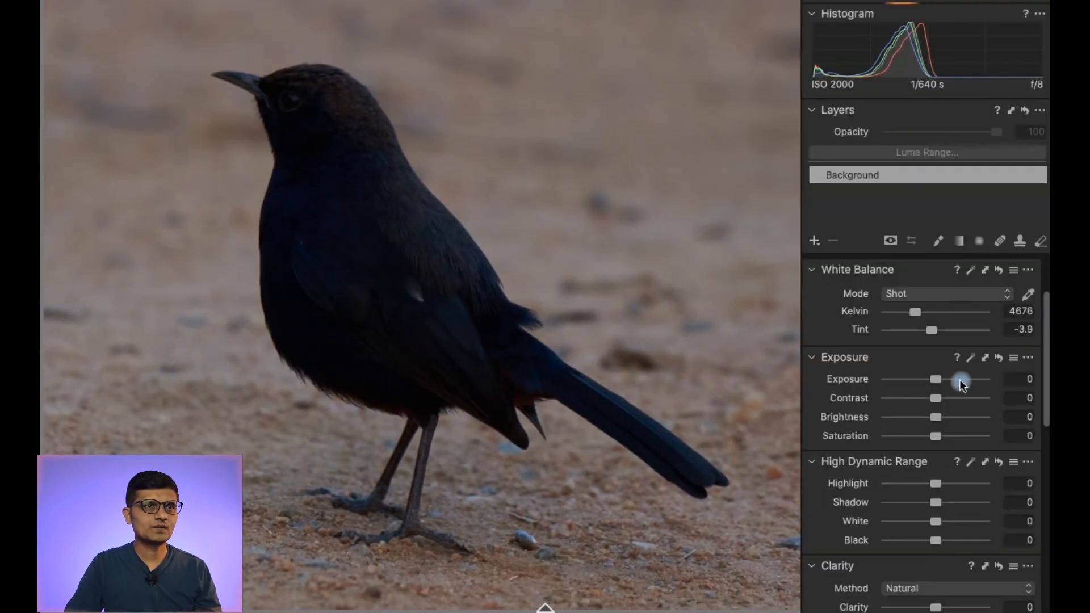
pyautogui.scroll(-3, 960, 380)
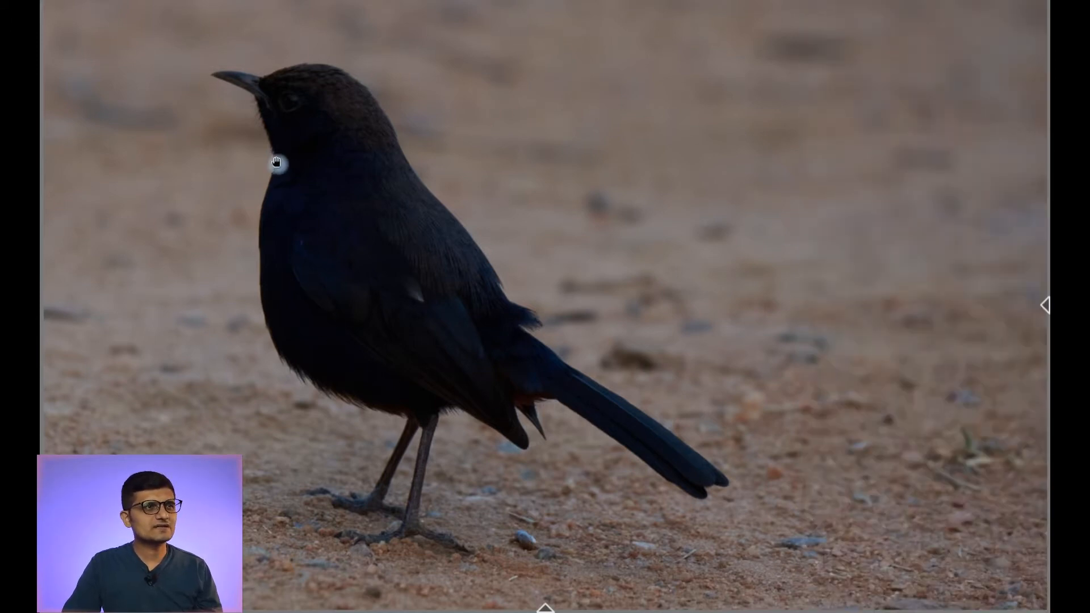
pyautogui.moveTo(1048, 356)
pyautogui.click(1046, 308)
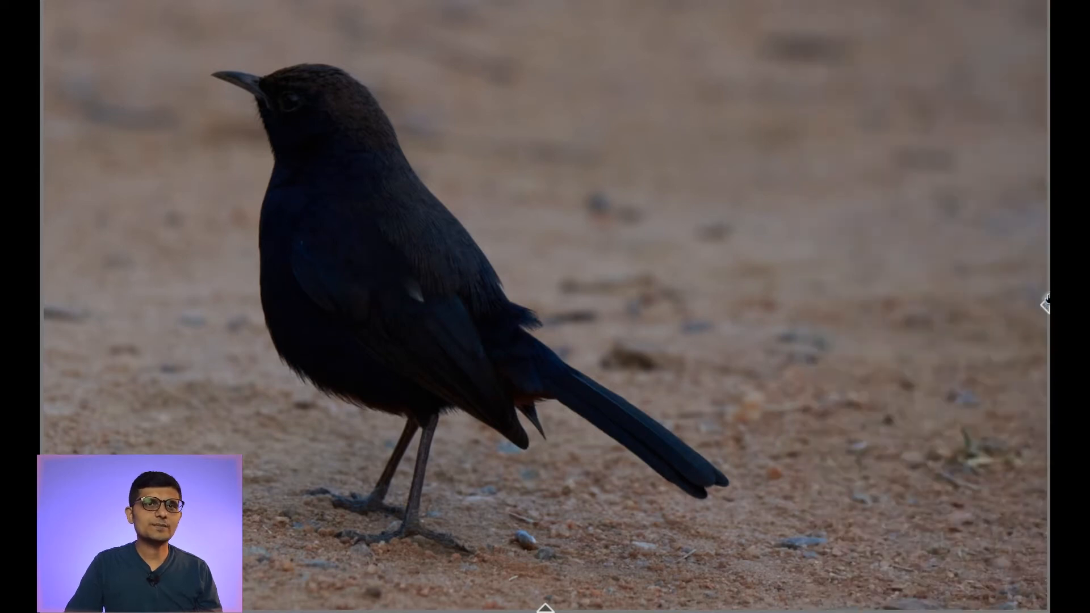
pyautogui.moveTo(1046, 301)
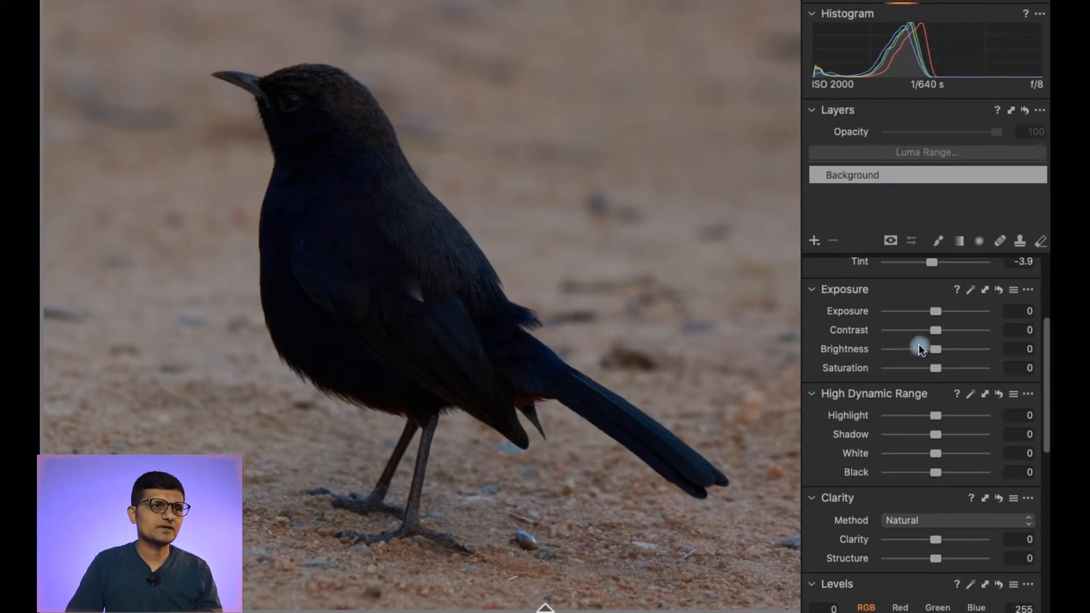
pyautogui.scroll(-1, 949, 501)
pyautogui.moveTo(935, 422); pyautogui.dragTo(961, 422)
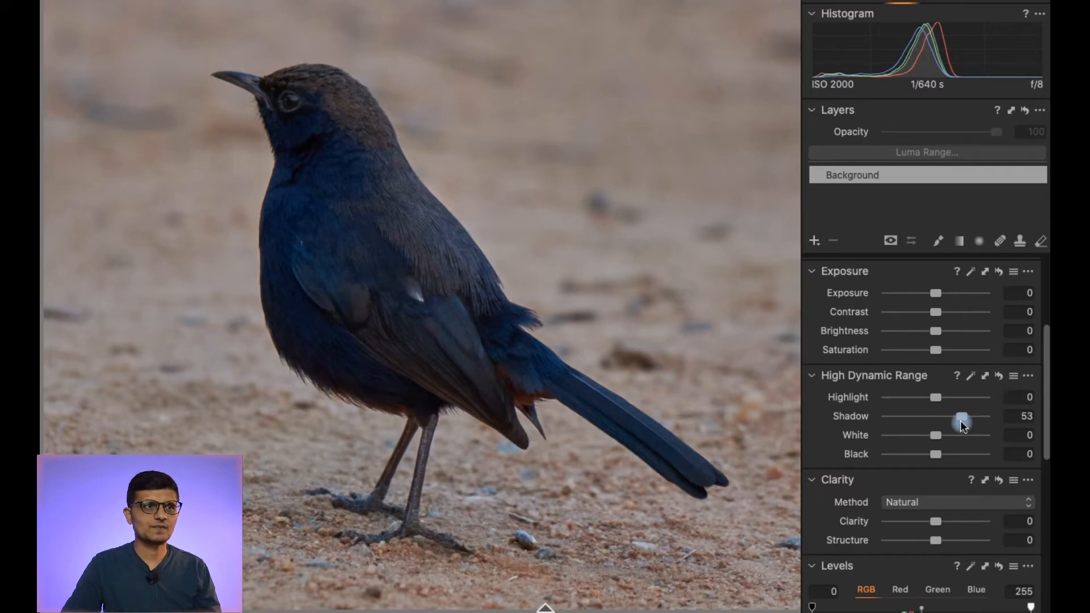
pyautogui.moveTo(961, 421); pyautogui.dragTo(966, 422)
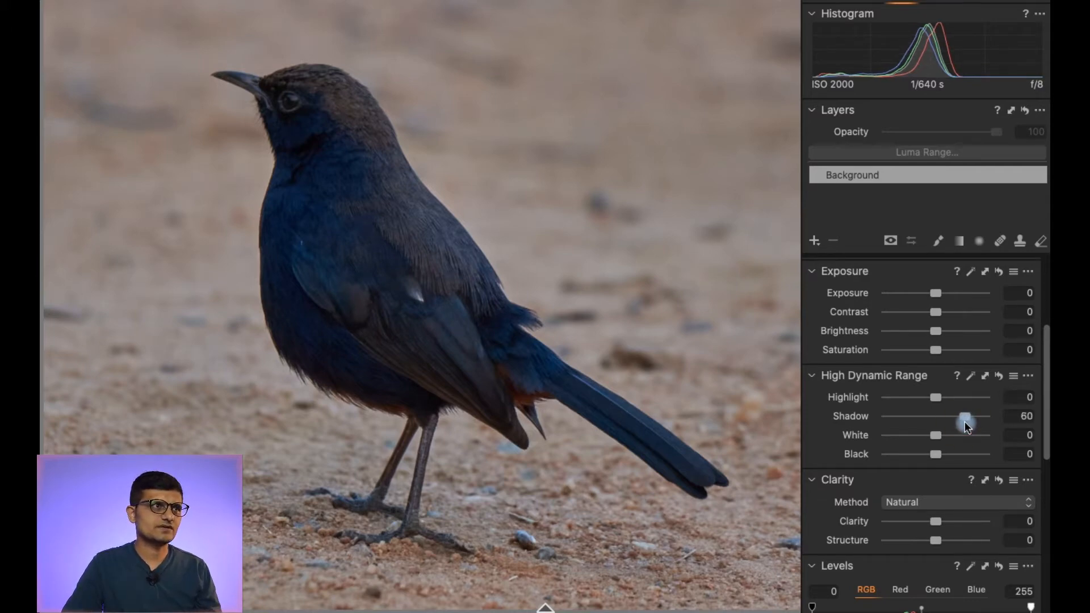
pyautogui.moveTo(933, 457); pyautogui.dragTo(965, 458)
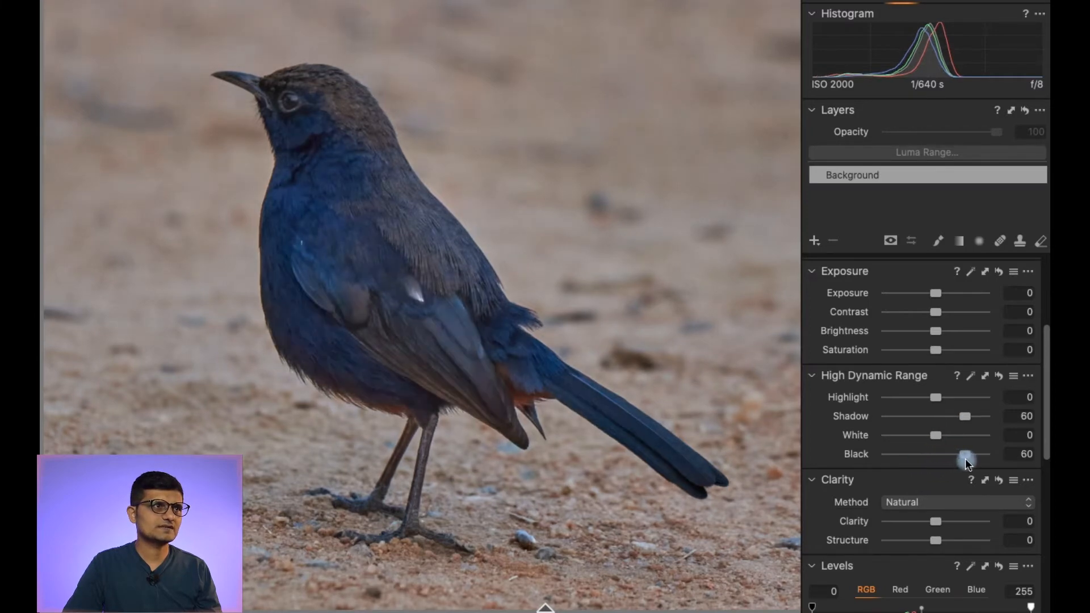
pyautogui.moveTo(965, 458); pyautogui.dragTo(965, 458)
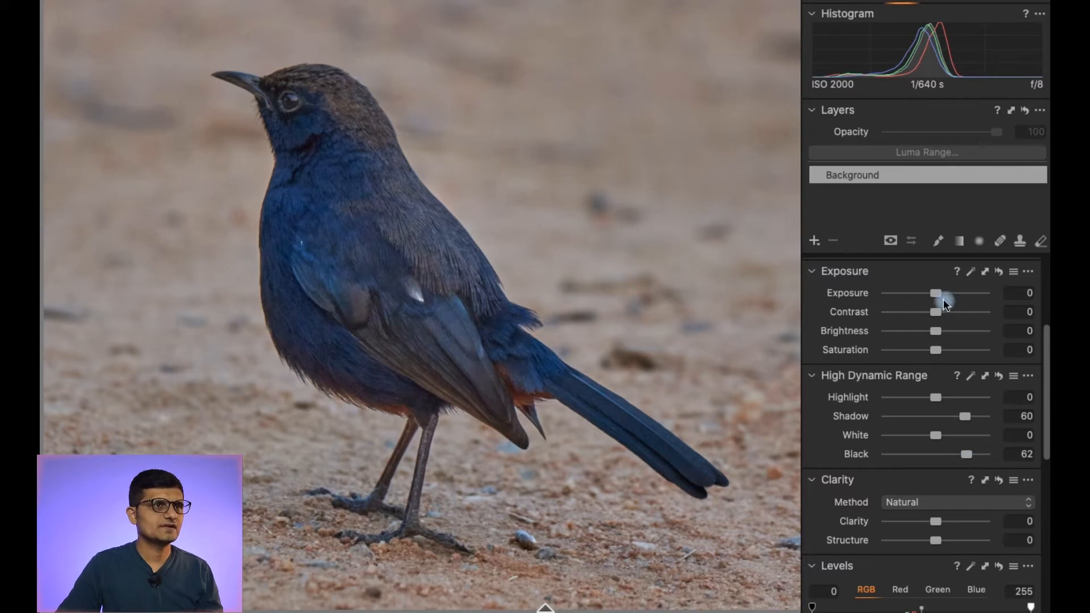
# - Raise the Background layer's Exposure to 0.71 and compare the photo with its unedited version
pyautogui.moveTo(936, 291); pyautogui.dragTo(945, 291)
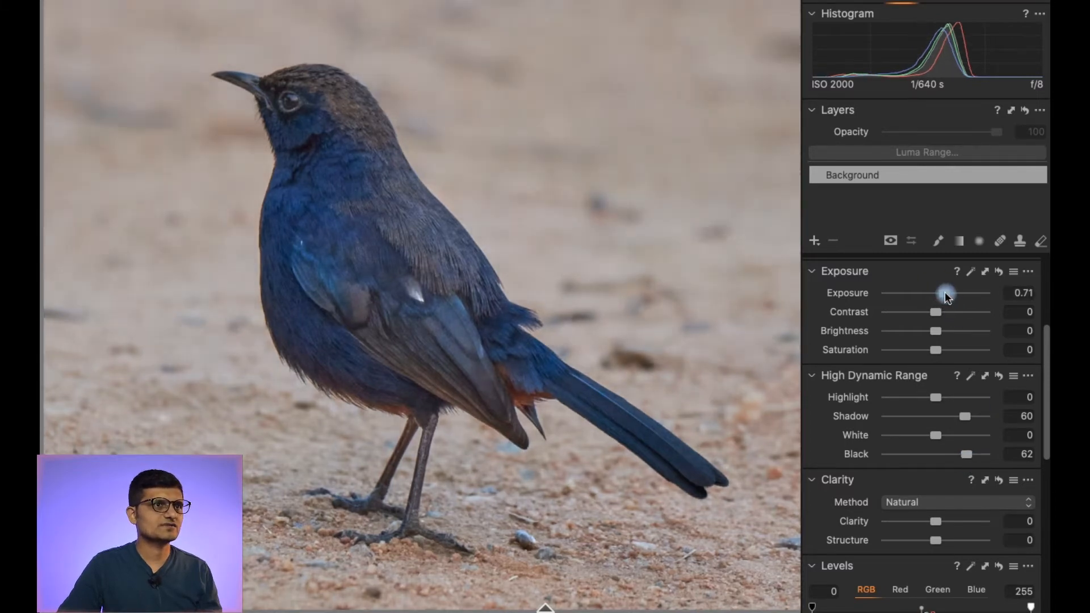
pyautogui.press('y')
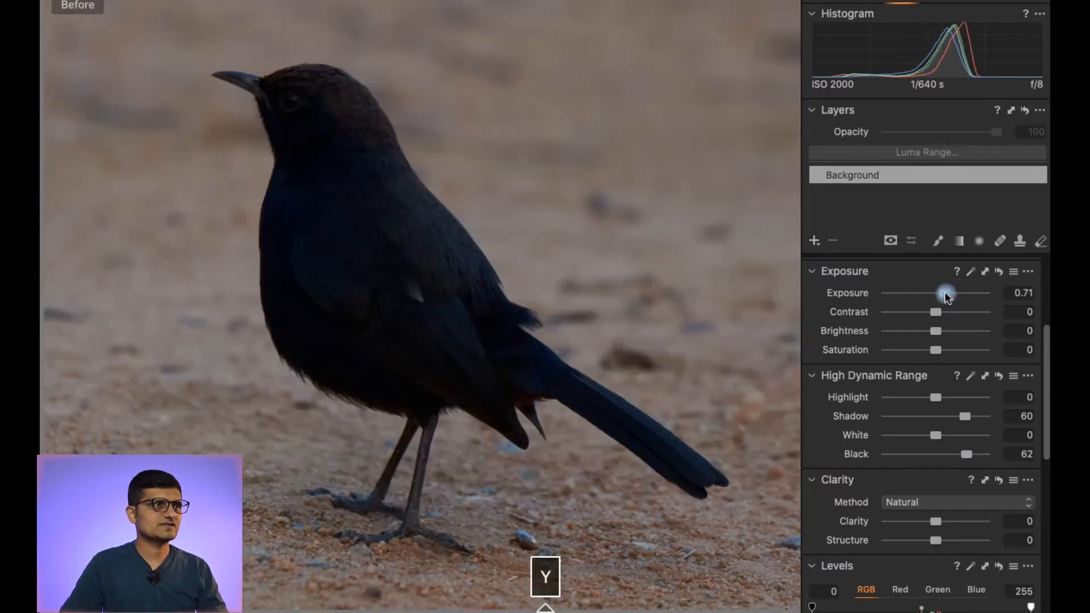
pyautogui.press('y')
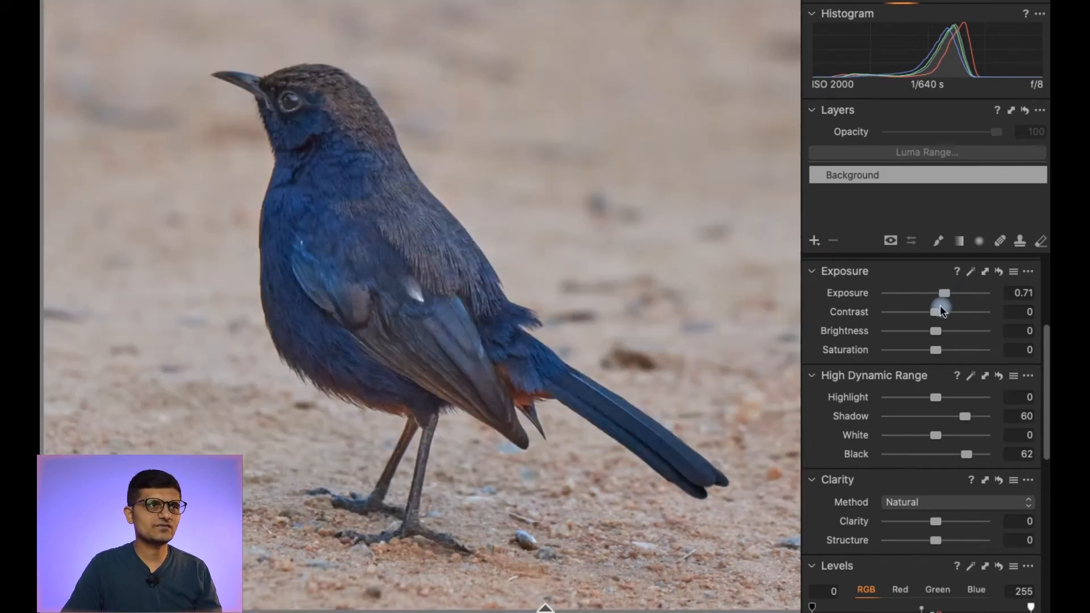
pyautogui.click(816, 242)
pyautogui.press('super+t')
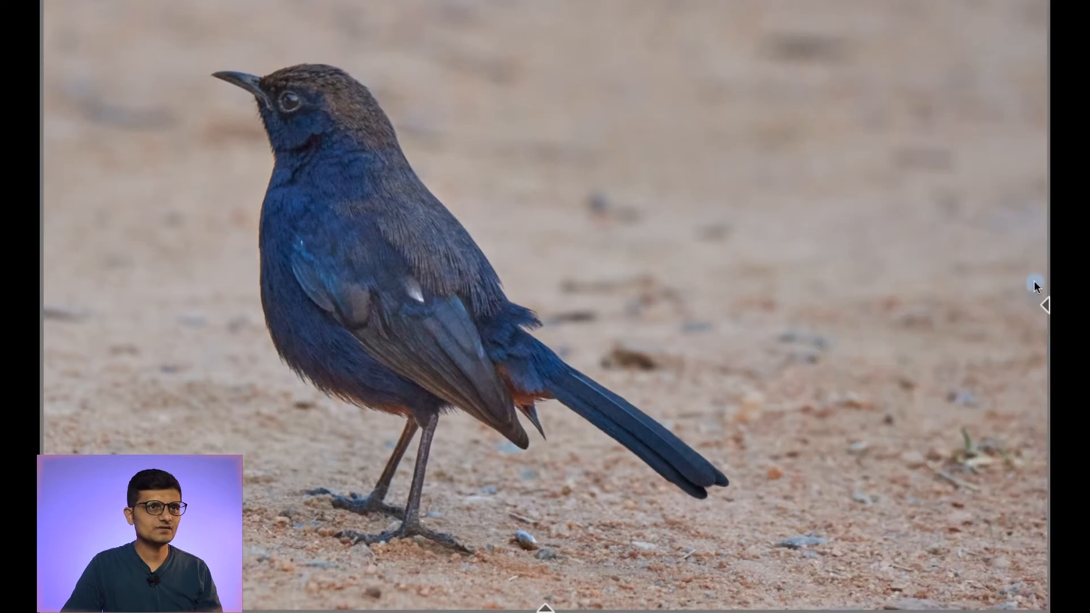
pyautogui.moveTo(1039, 280)
pyautogui.click(833, 242)
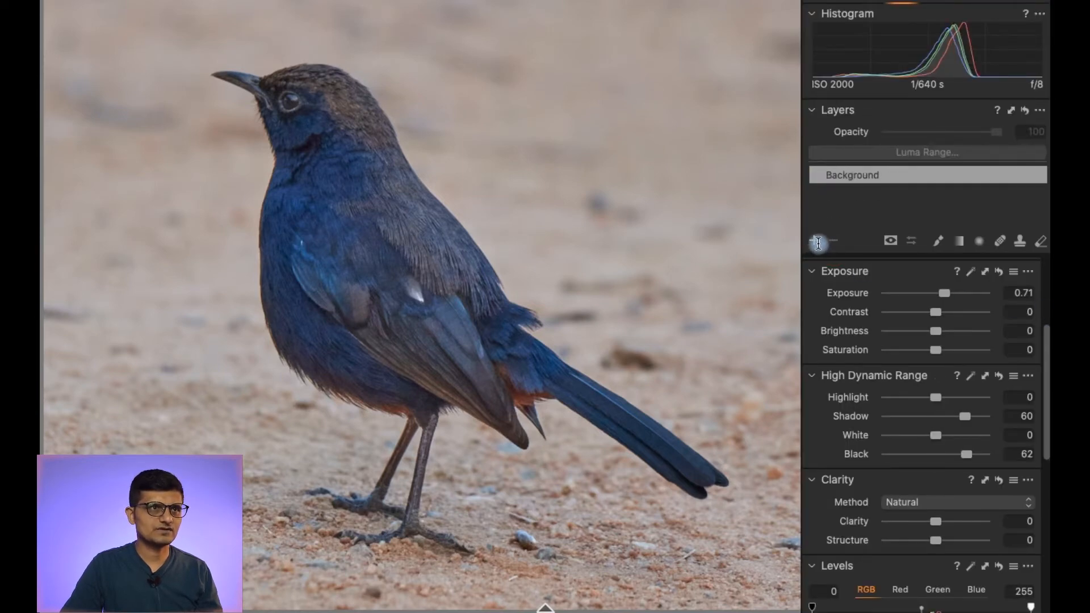
# - Add a filled adjustment layer and open its Luma Range settings with the mask displayed
pyautogui.click(817, 242)
pyautogui.click(838, 266)
pyautogui.click(939, 153)
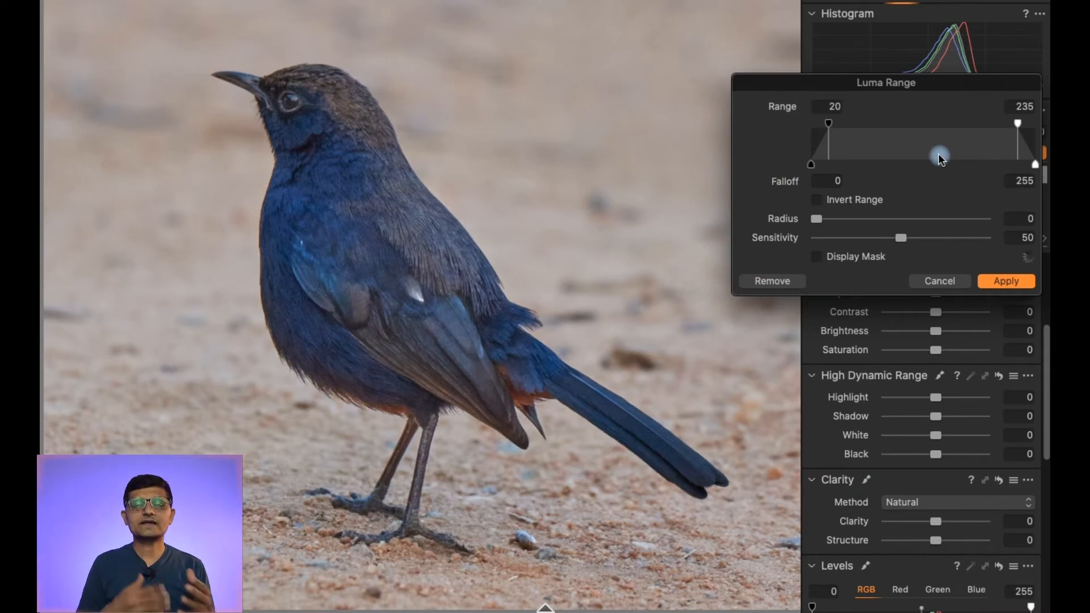
pyautogui.press('m')
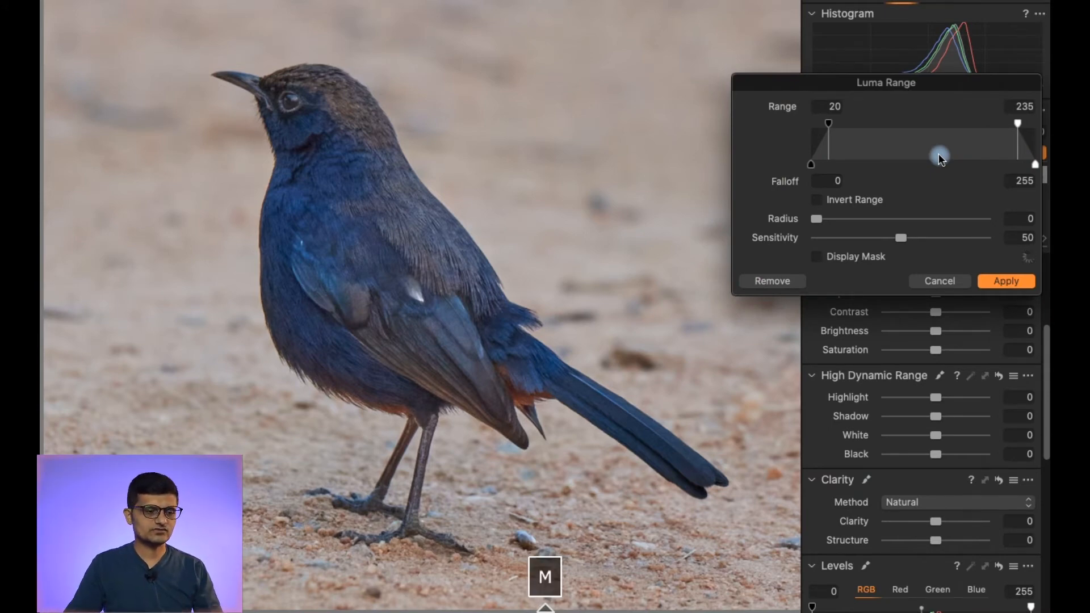
pyautogui.click(818, 257)
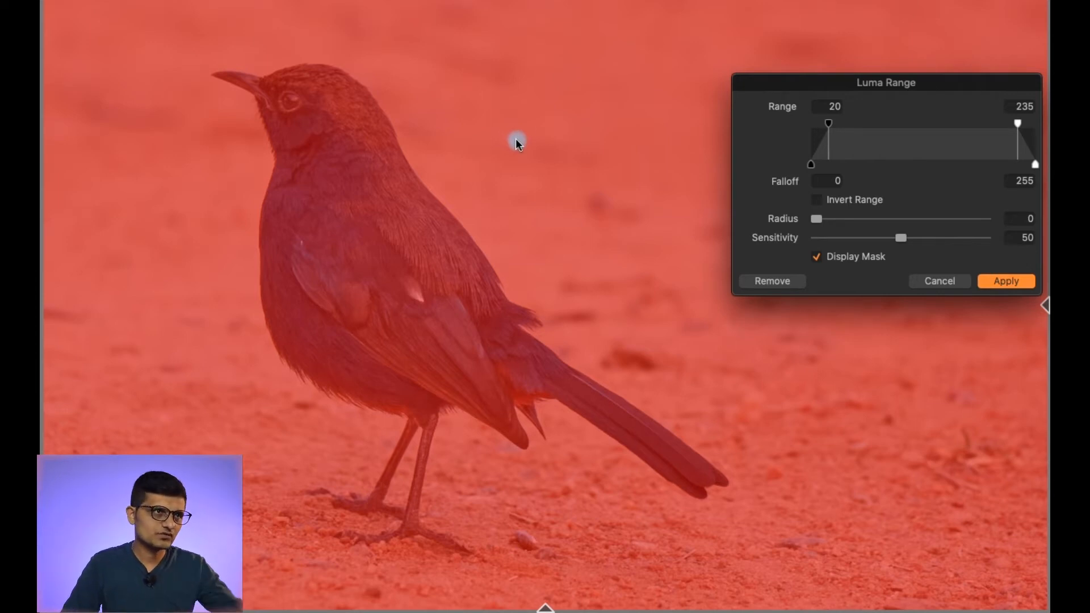
# - Apply a luma range of 0 to 94 with upper falloff 155, radius 6.9 and sensitivity 0, and hide the mask overlay
pyautogui.moveTo(833, 124); pyautogui.dragTo(730, 114)
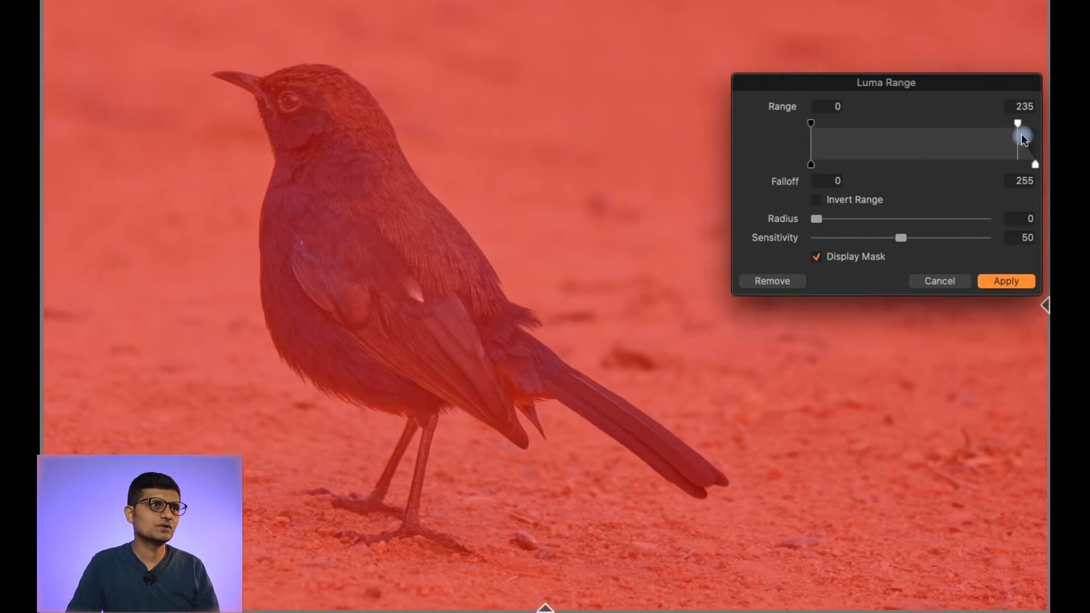
pyautogui.moveTo(1018, 127); pyautogui.dragTo(895, 126)
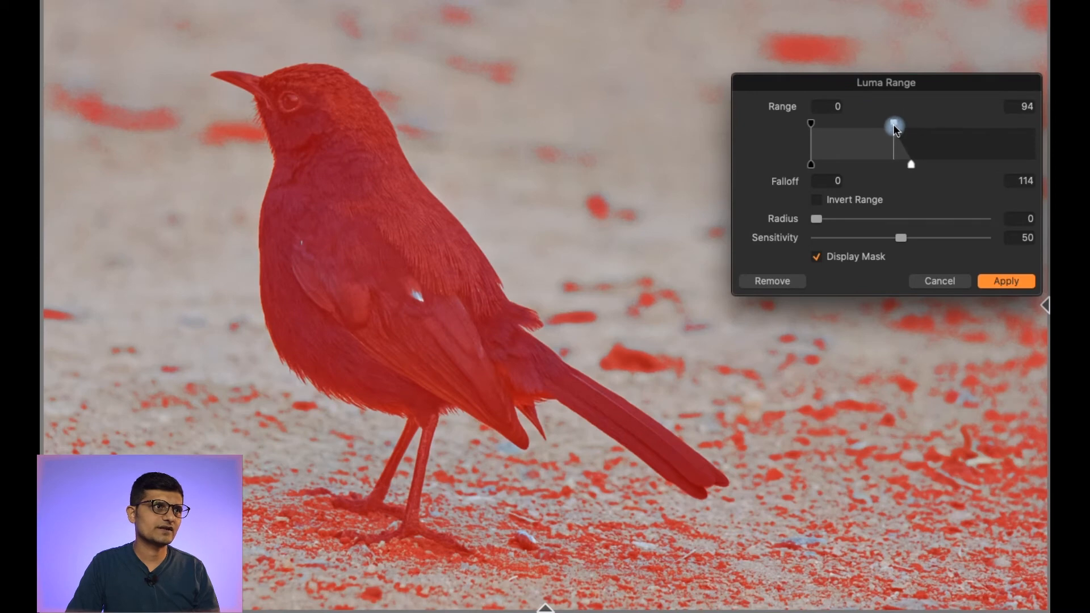
pyautogui.moveTo(913, 165); pyautogui.dragTo(951, 172)
pyautogui.moveTo(901, 238); pyautogui.dragTo(879, 220)
pyautogui.click(1008, 281)
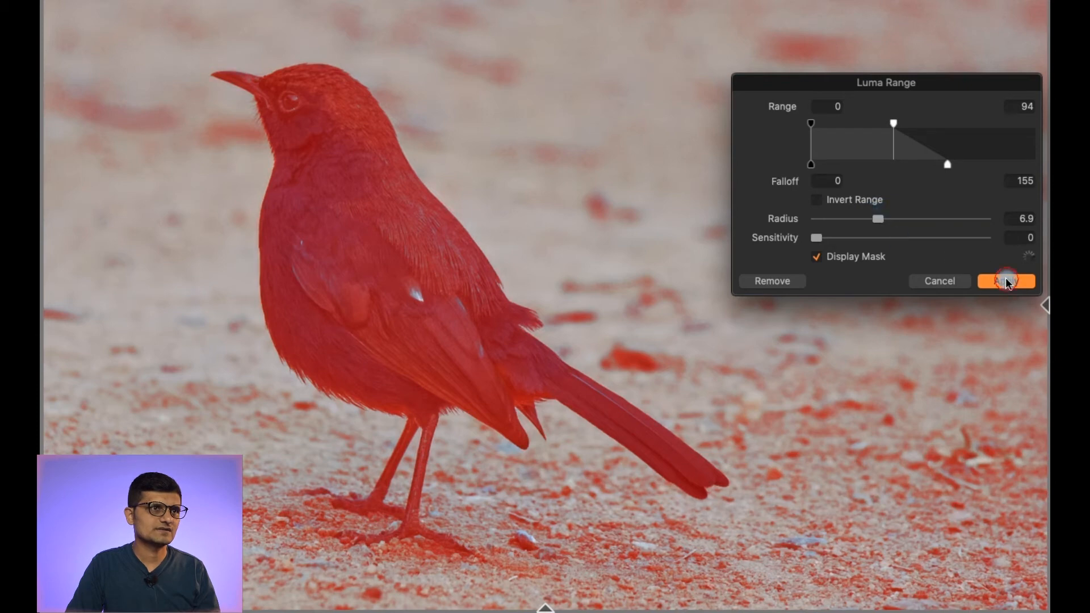
pyautogui.doubleClick(584, 227)
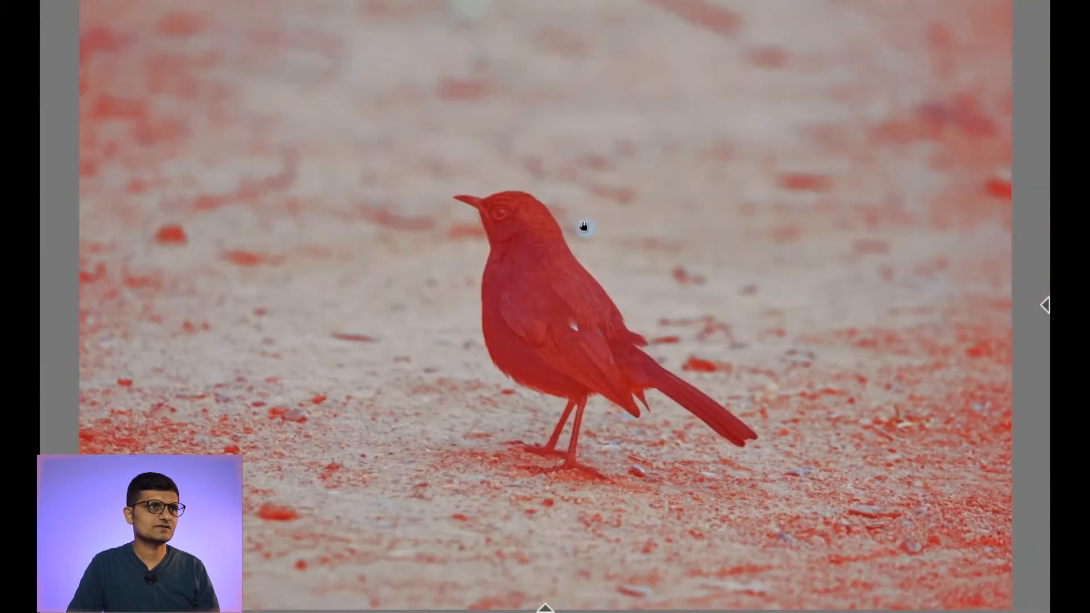
pyautogui.press('m')
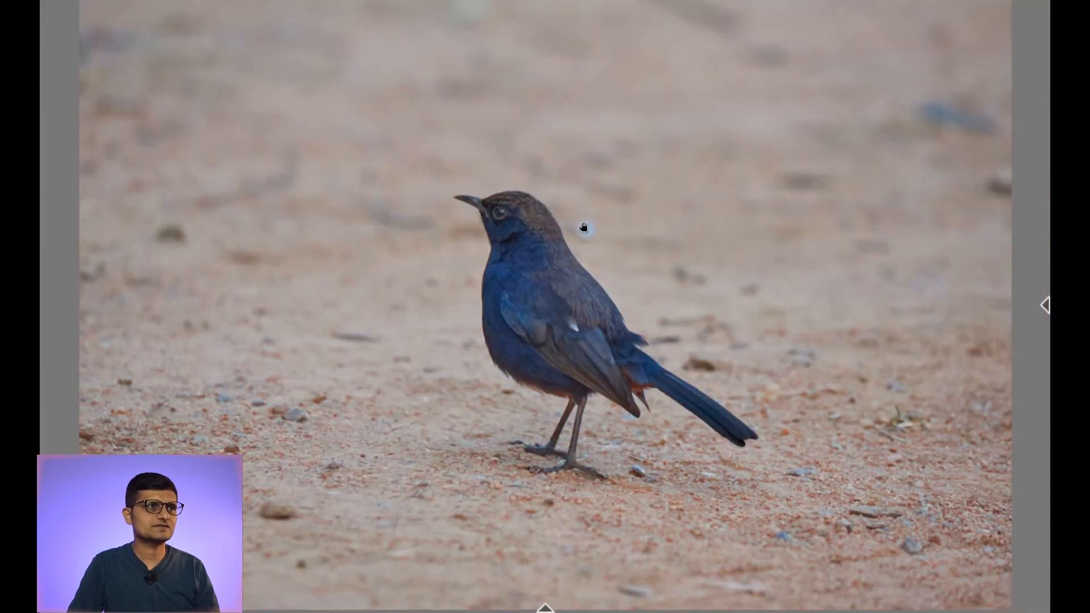
# - Set Exposure to 0.5 and High Dynamic Range Highlight to -100 on the luma-masked adjustment layer
pyautogui.click(1046, 301)
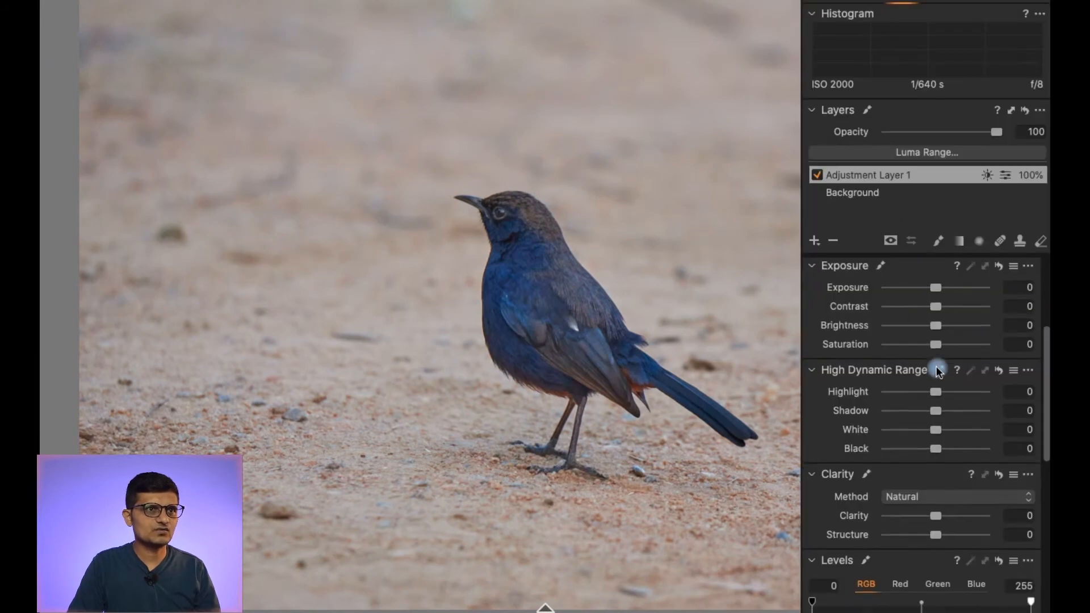
pyautogui.scroll(-1, 936, 370)
pyautogui.doubleClick(591, 344)
pyautogui.moveTo(553, 350); pyautogui.dragTo(476, 346)
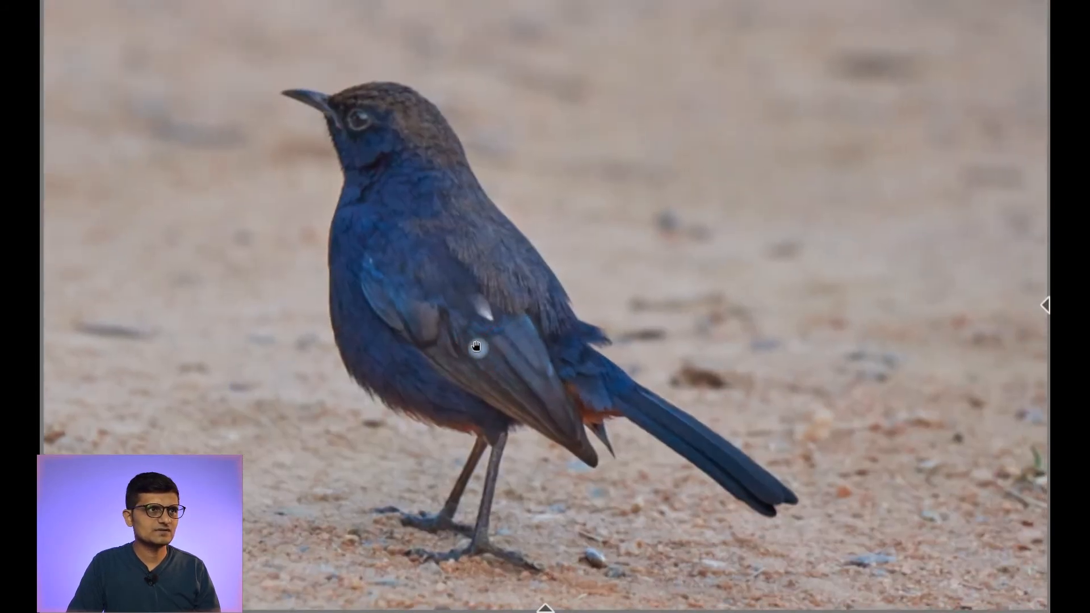
pyautogui.moveTo(1043, 305)
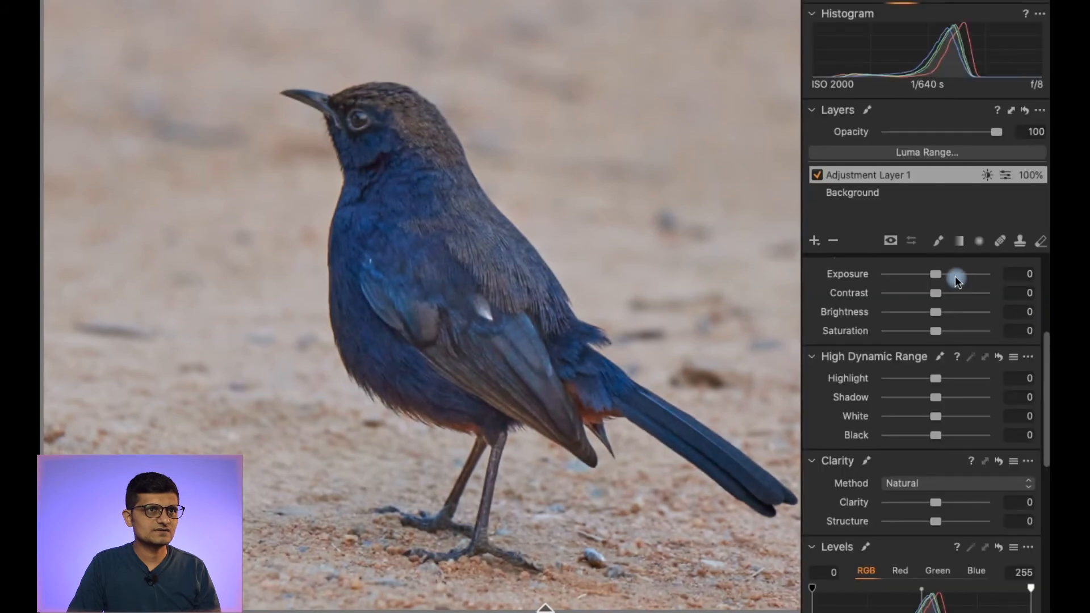
pyautogui.moveTo(935, 275); pyautogui.dragTo(941, 275)
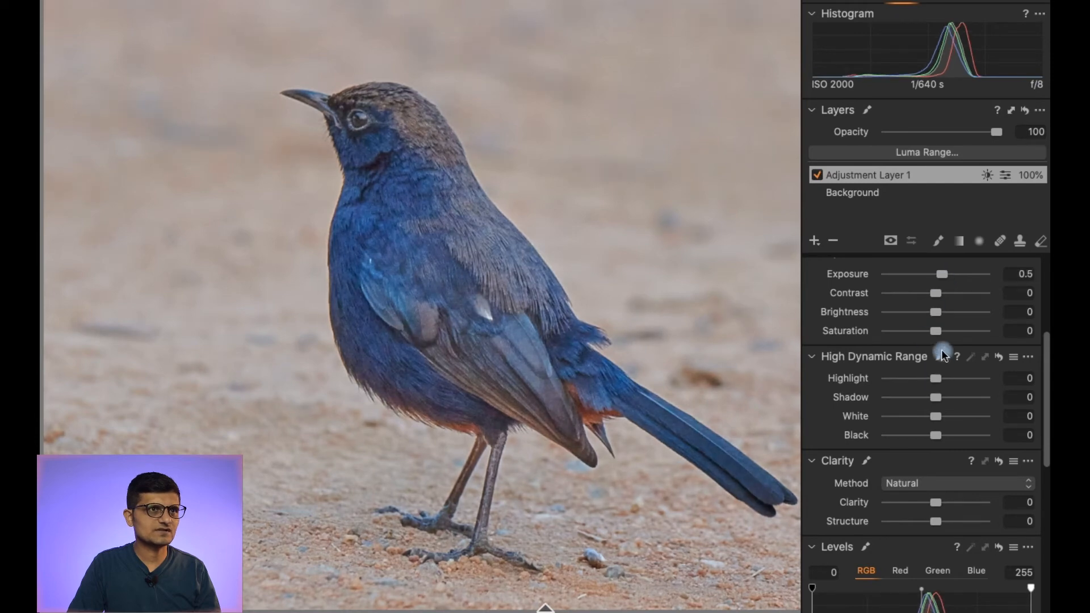
pyautogui.moveTo(941, 381); pyautogui.dragTo(799, 389)
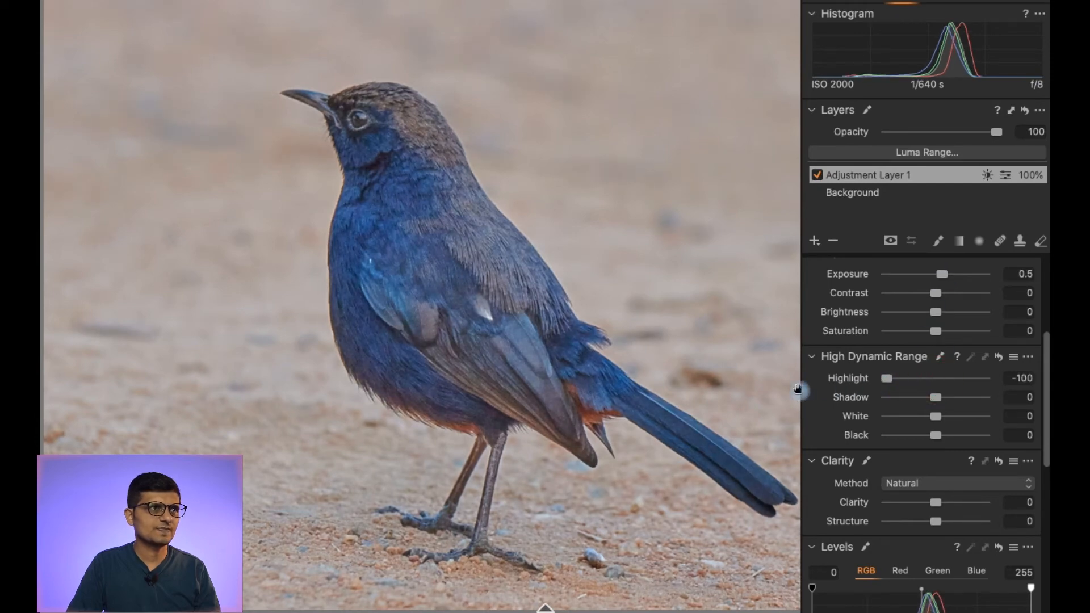
# - Set Structure to 44 and Clarity to -13 on the luma-masked adjustment layer and check the bird's feathers up close
pyautogui.scroll(-2, 953, 468)
pyautogui.moveTo(939, 486); pyautogui.dragTo(966, 499)
pyautogui.moveTo(964, 497); pyautogui.dragTo(929, 466)
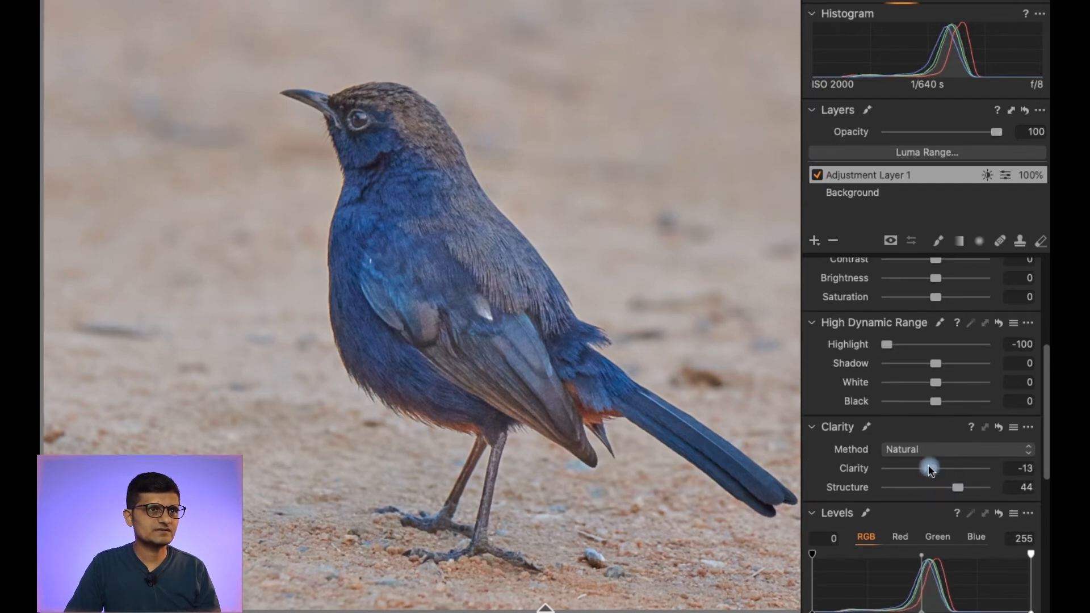
pyautogui.doubleClick(479, 307)
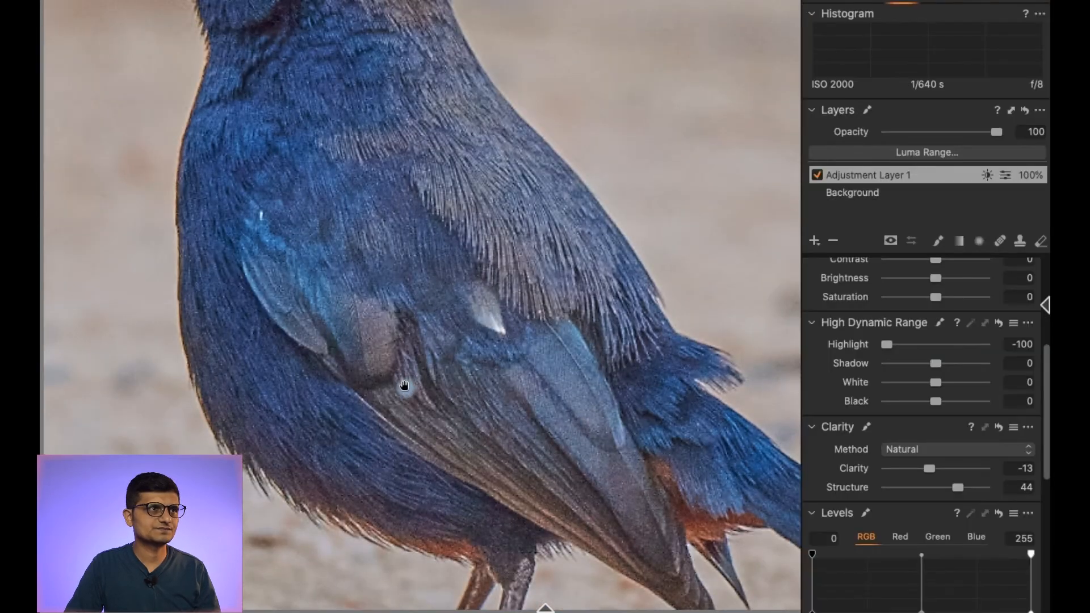
pyautogui.scroll(-3, 988, 328)
pyautogui.scroll(-4, 664, 365)
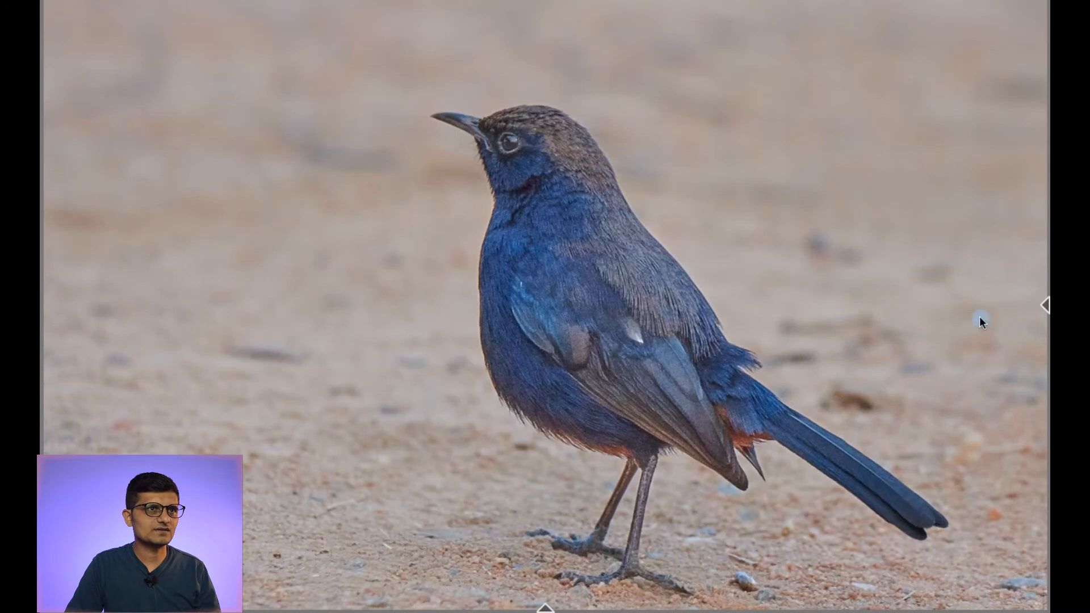
# - Set the adjustment layer's Saturation to 16, High Dynamic Range Shadow to 13 and Black to -22
pyautogui.moveTo(1045, 315)
pyautogui.moveTo(939, 301); pyautogui.dragTo(945, 303)
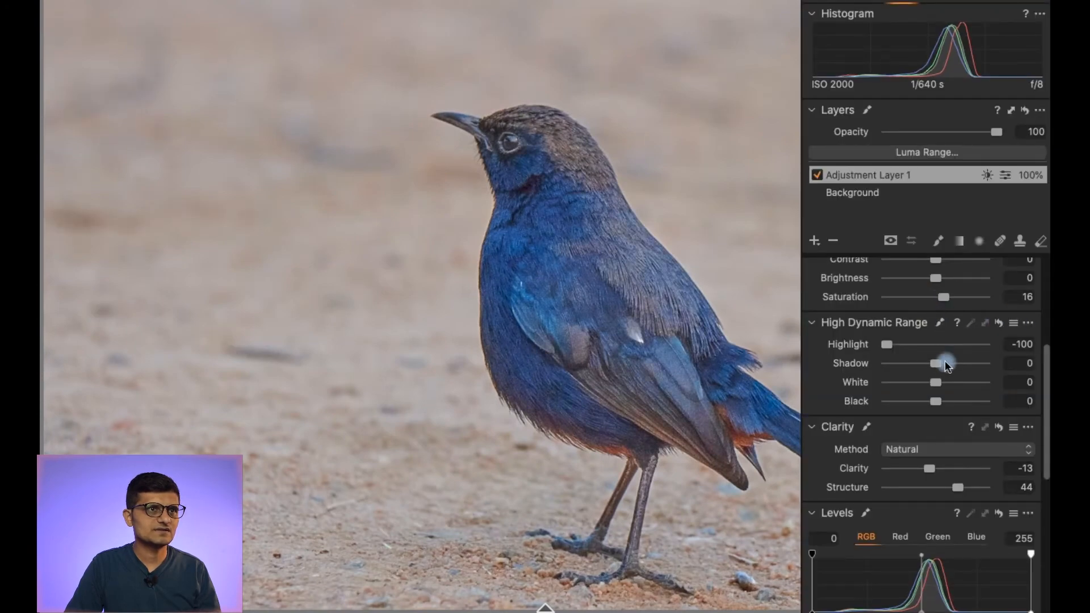
pyautogui.moveTo(939, 364); pyautogui.dragTo(946, 364)
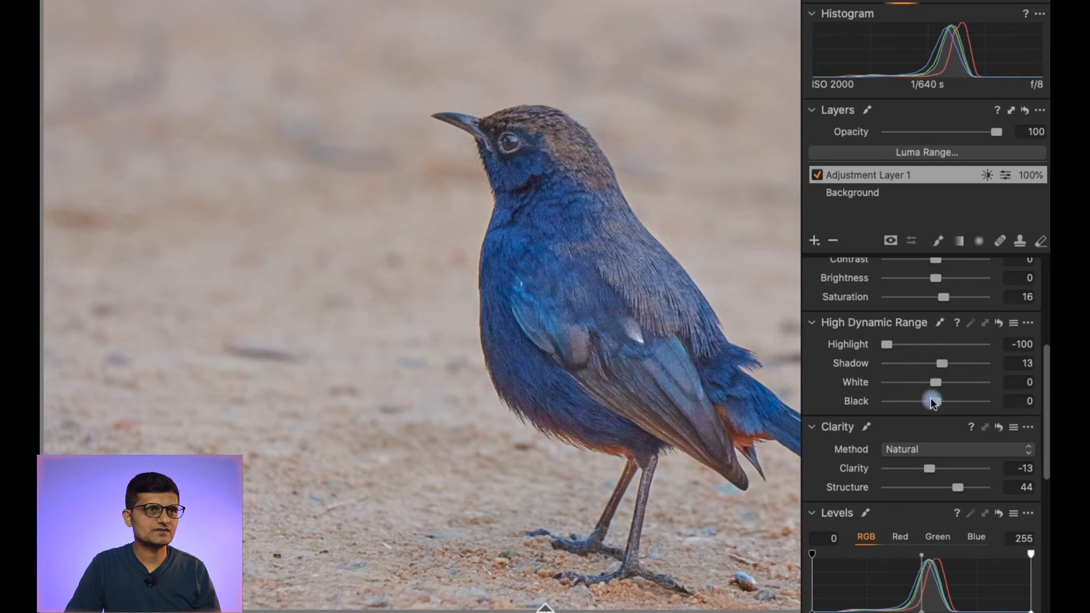
pyautogui.moveTo(934, 401); pyautogui.dragTo(930, 401)
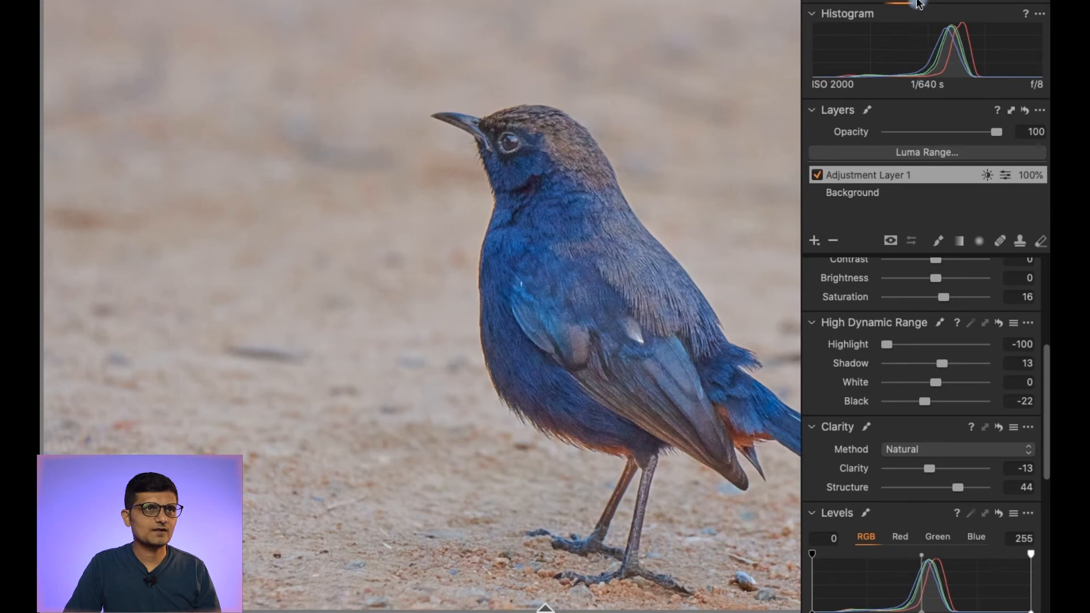
# - Set the adjustment layer's Noise Reduction Luminance to 37
pyautogui.click(923, 2)
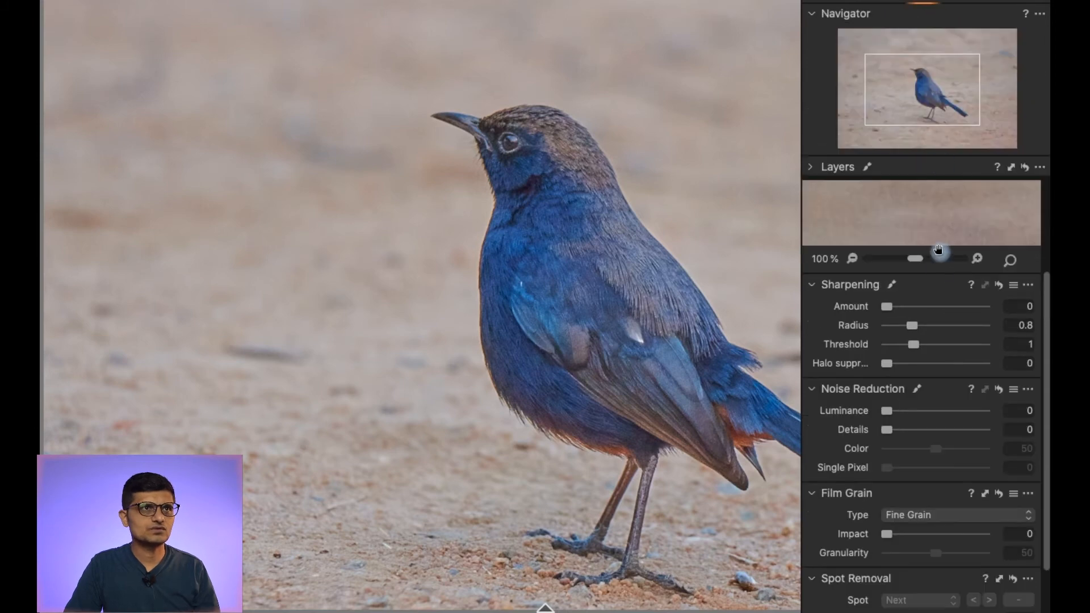
pyautogui.scroll(-3, 935, 288)
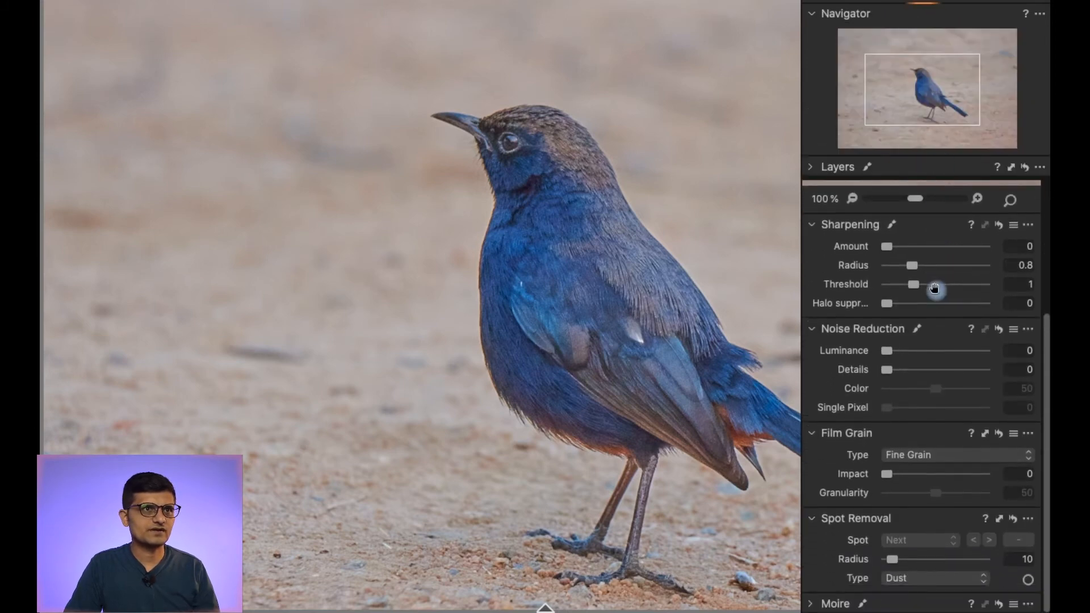
pyautogui.press('space')
pyautogui.moveTo(652, 348); pyautogui.dragTo(515, 344)
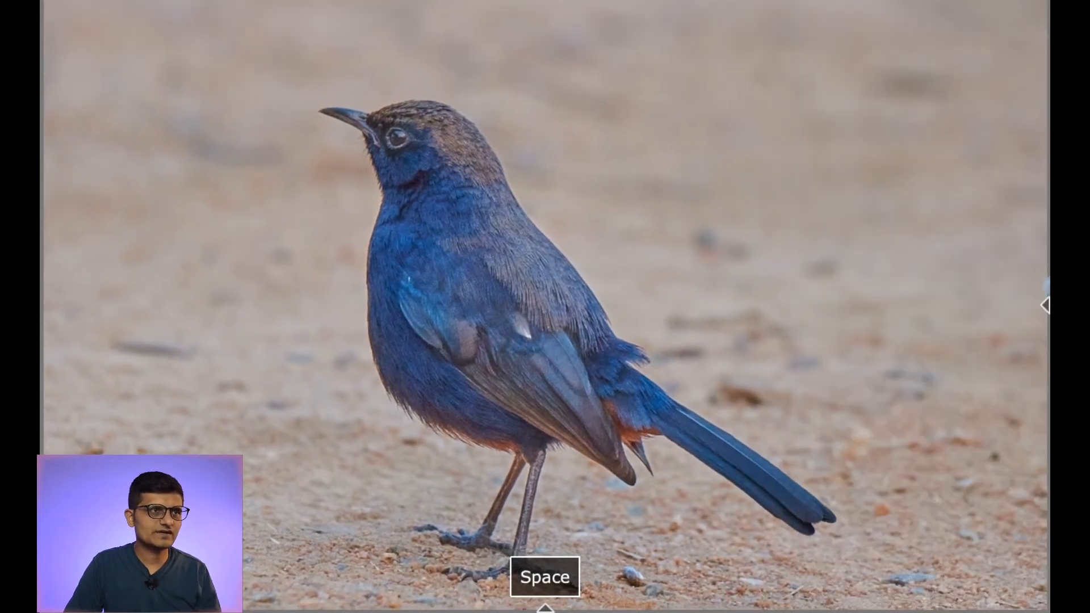
pyautogui.moveTo(1049, 285)
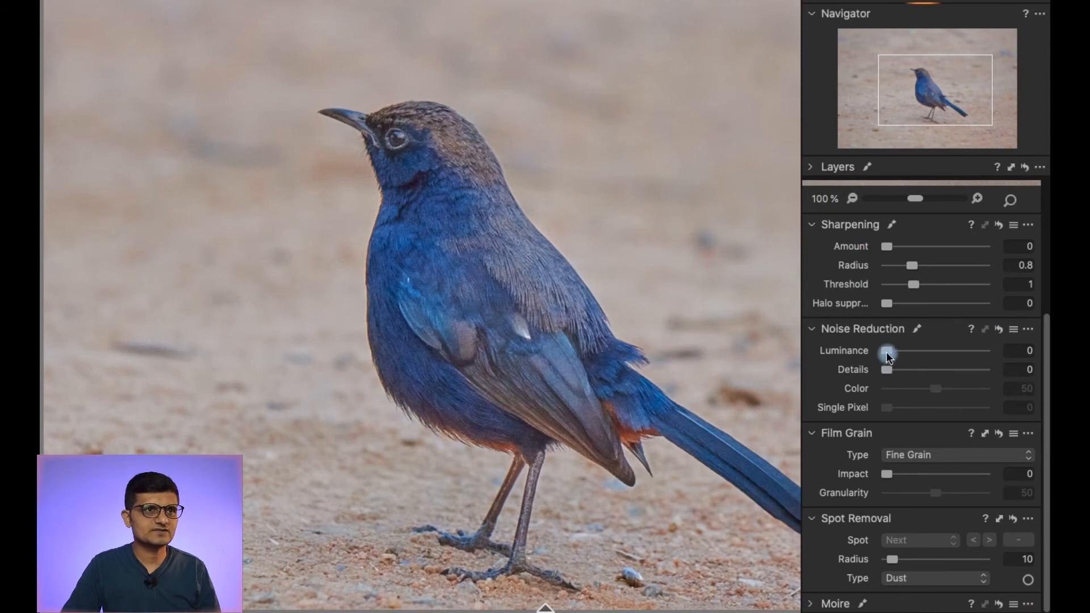
pyautogui.moveTo(905, 358); pyautogui.dragTo(923, 357)
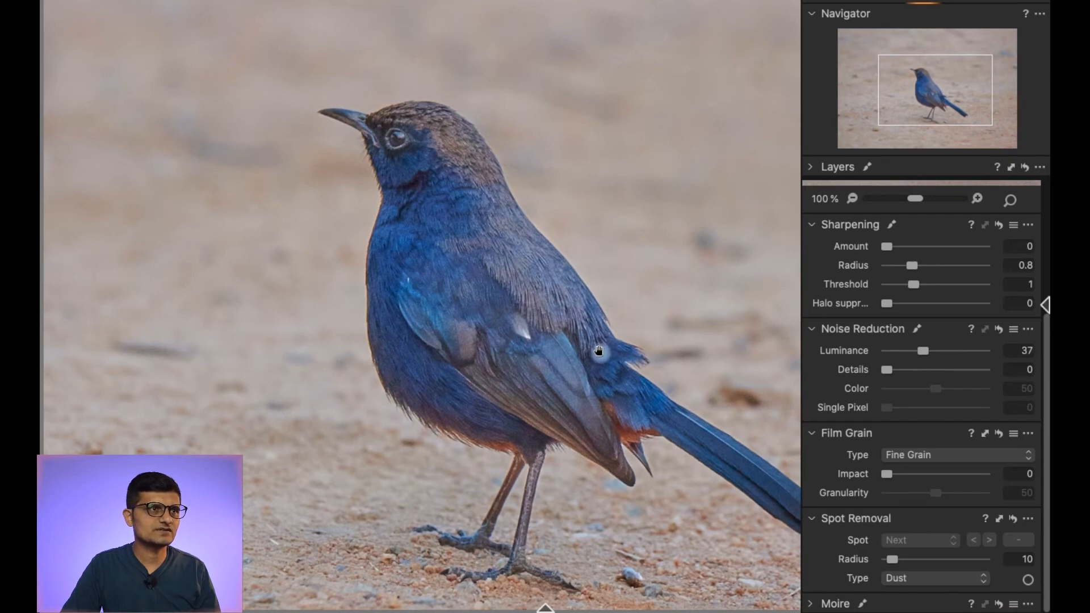
# - Examine the bird's feathers up close from head to tail after the noise reduction, without the tools in view
pyautogui.press('super+t')
pyautogui.doubleClick(584, 335)
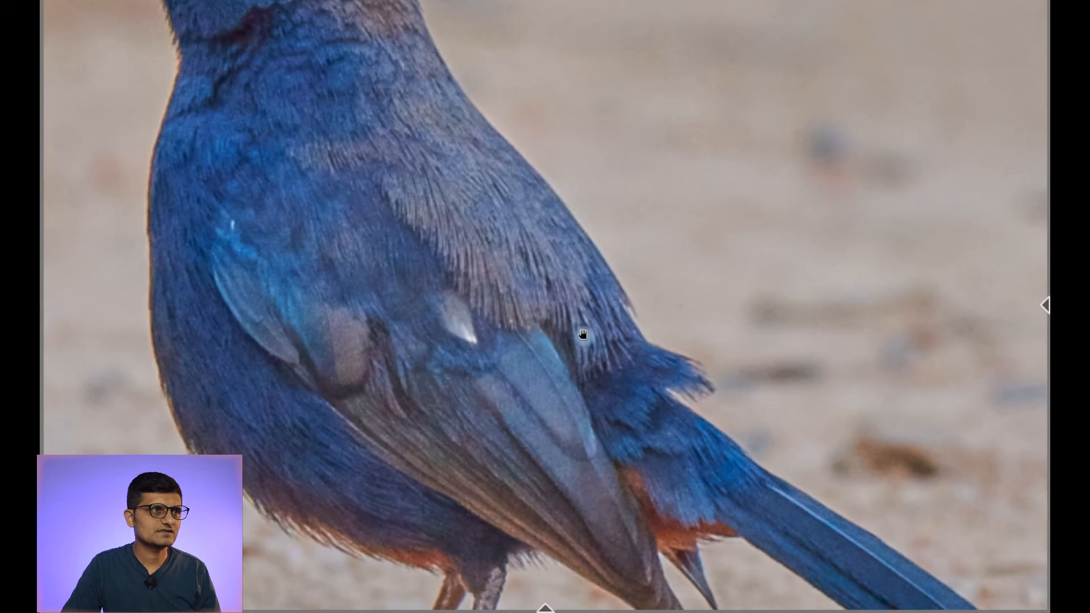
pyautogui.press('space')
pyautogui.moveTo(375, 197); pyautogui.dragTo(496, 367)
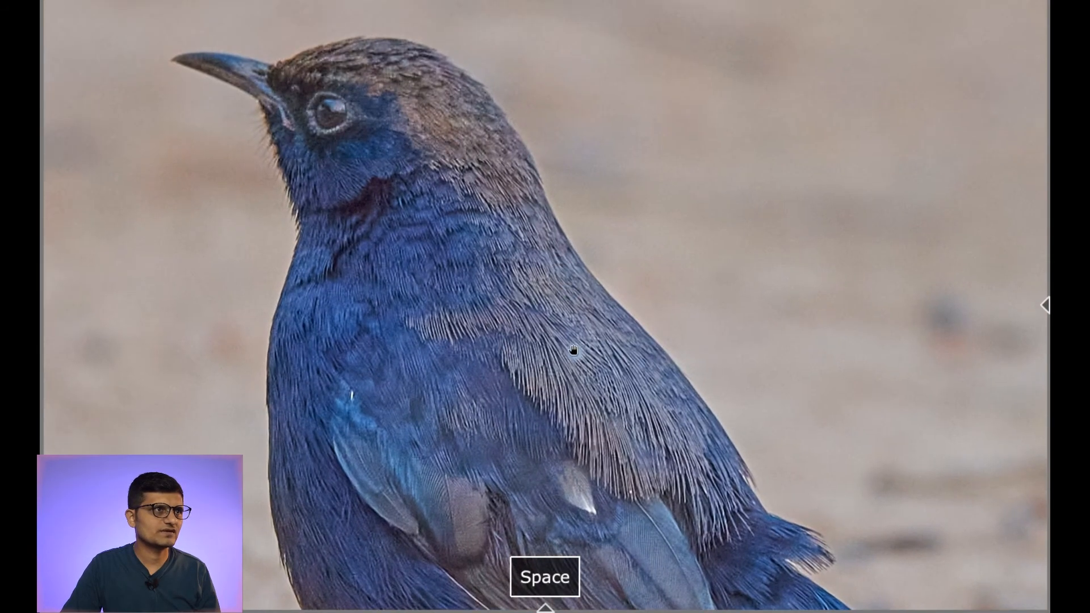
pyautogui.press('space')
pyautogui.moveTo(580, 519); pyautogui.dragTo(495, 308)
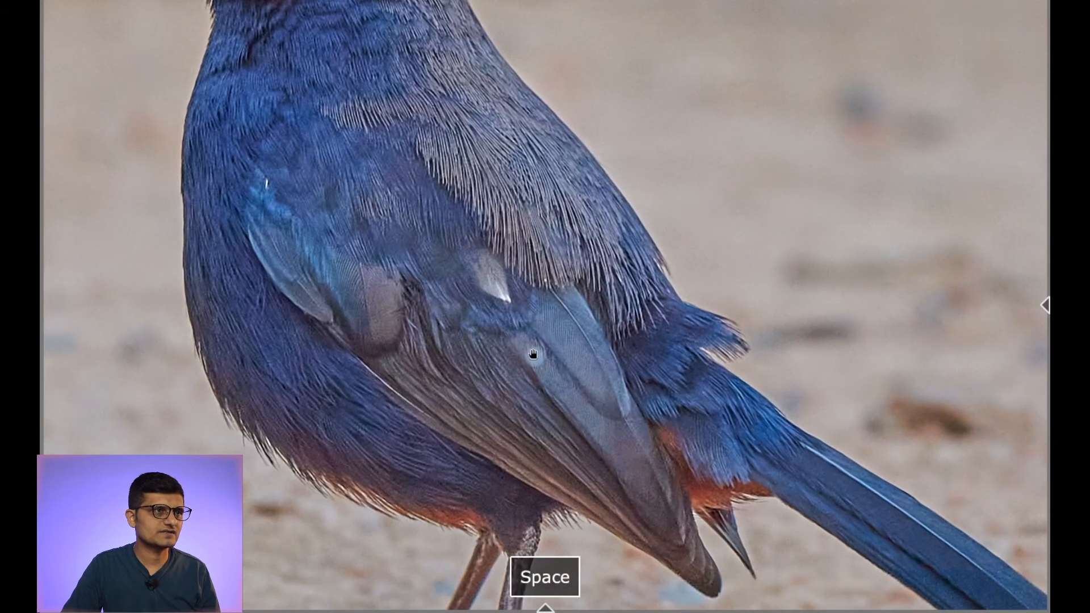
pyautogui.scroll(-4, 533, 355)
# - Lower the adjustment layer's Clarity to -35 and review the softened bird
pyautogui.moveTo(1049, 331)
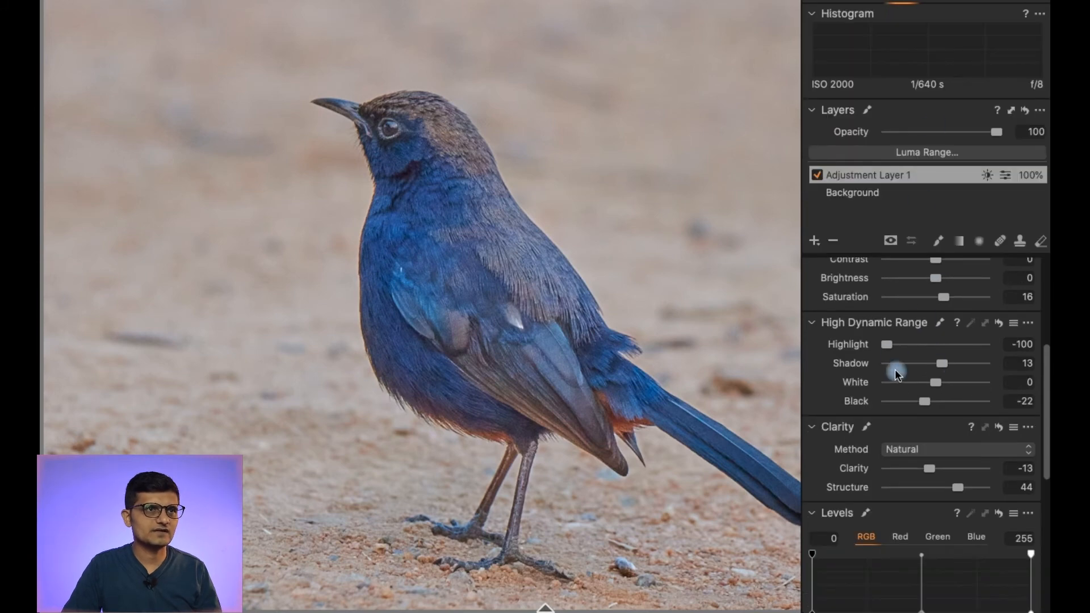
pyautogui.scroll(-3, 898, 380)
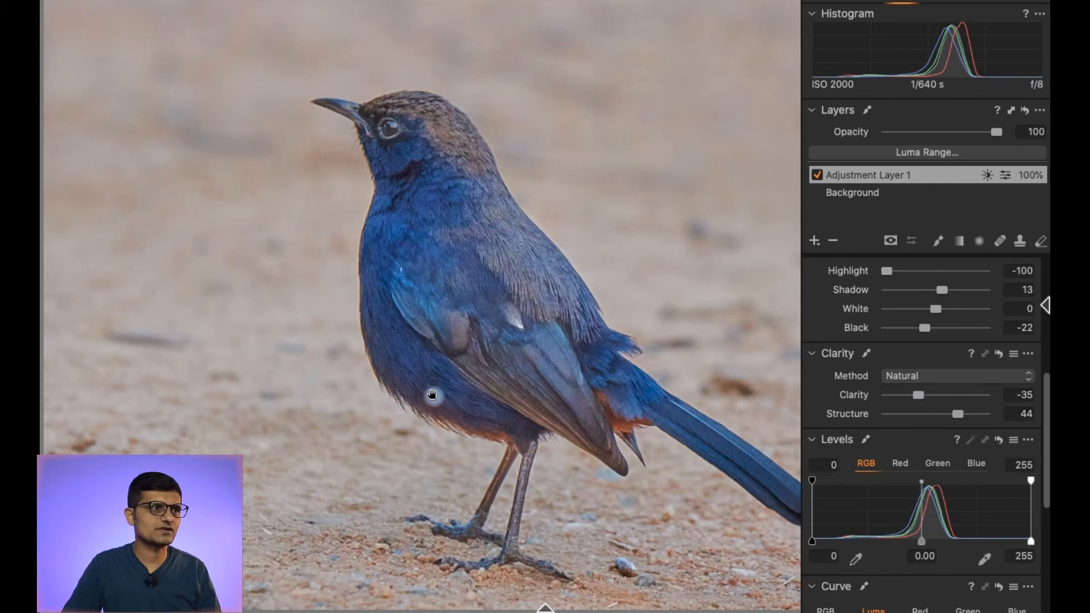
pyautogui.doubleClick(432, 394)
pyautogui.moveTo(1047, 262)
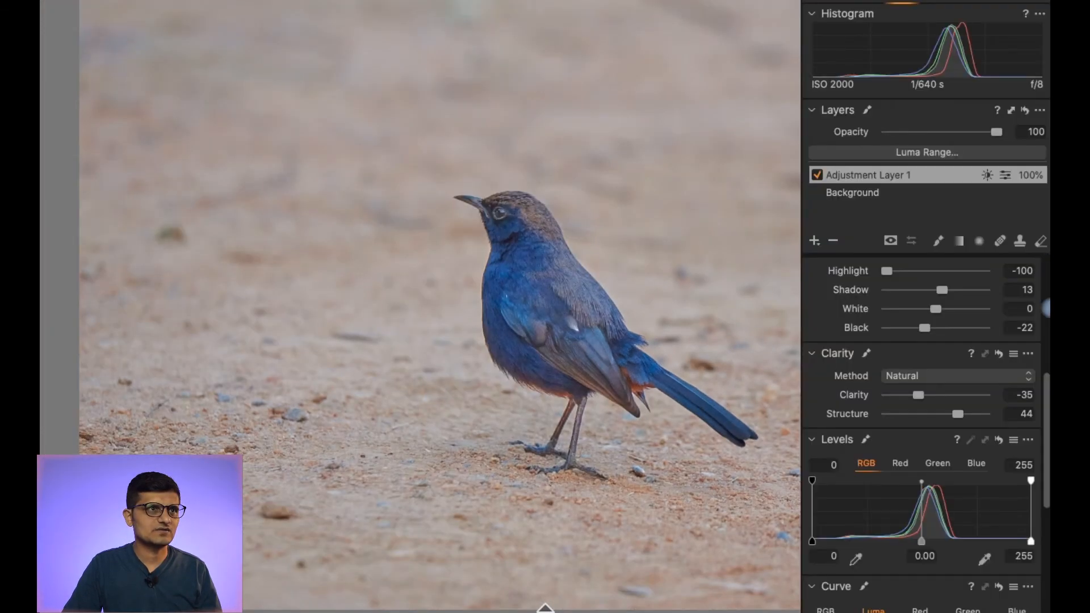
# - Crop the photo to a square of 1080 by 1080 px around the bird and apply the crop
pyautogui.press('f')
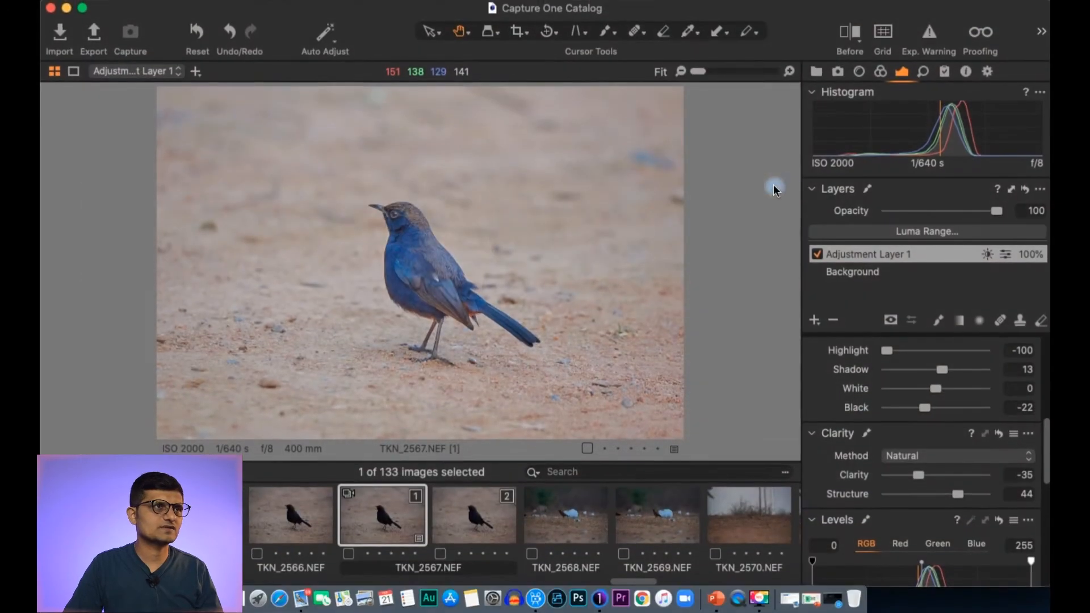
pyautogui.click(518, 31)
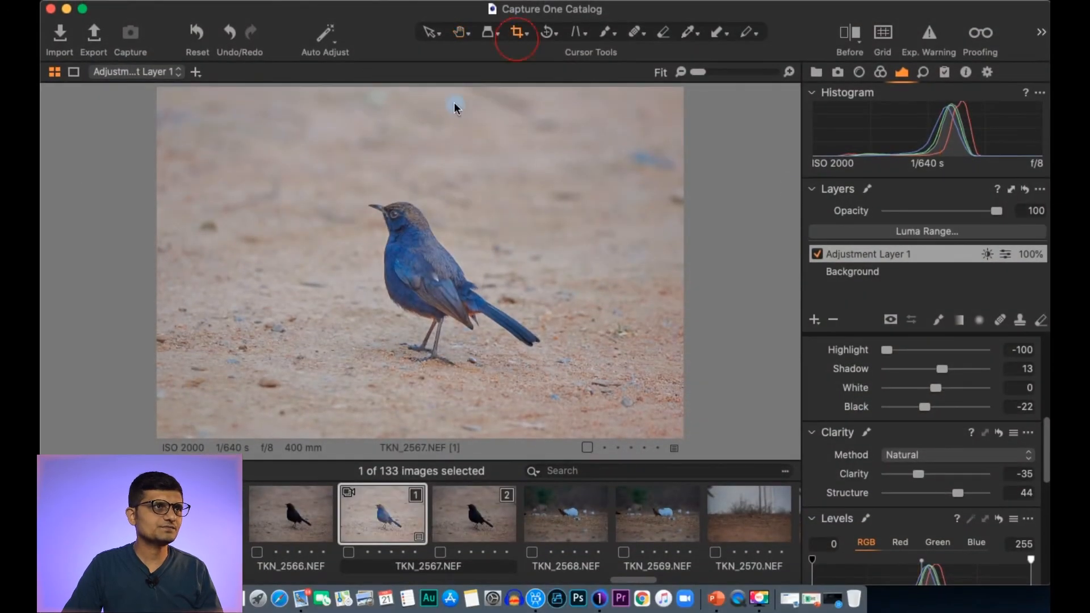
pyautogui.click(527, 36)
pyautogui.click(557, 124)
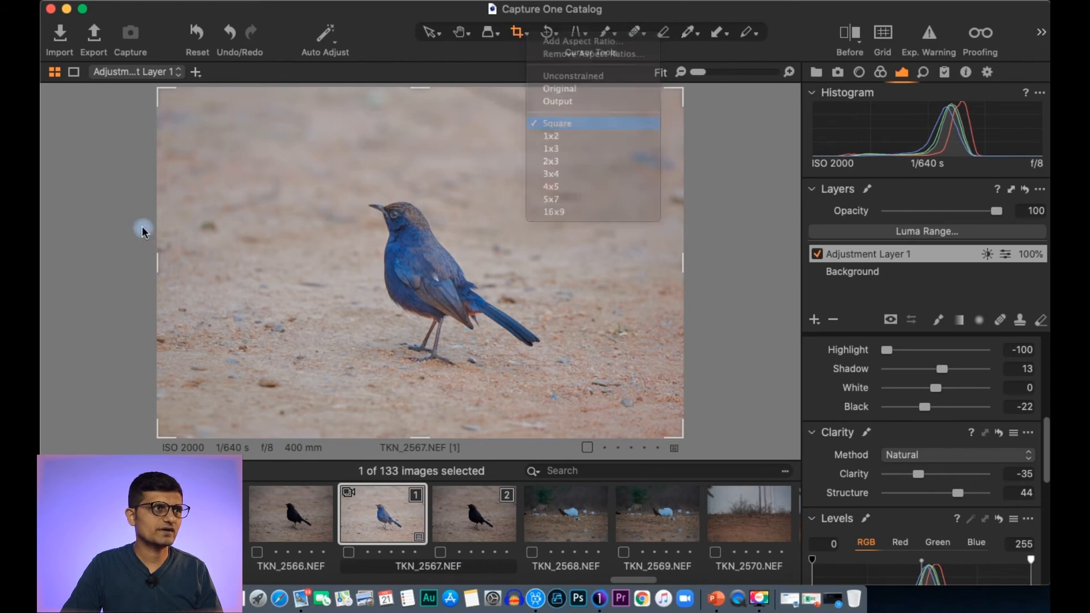
pyautogui.moveTo(158, 260); pyautogui.dragTo(233, 256)
pyautogui.moveTo(482, 253); pyautogui.dragTo(402, 262)
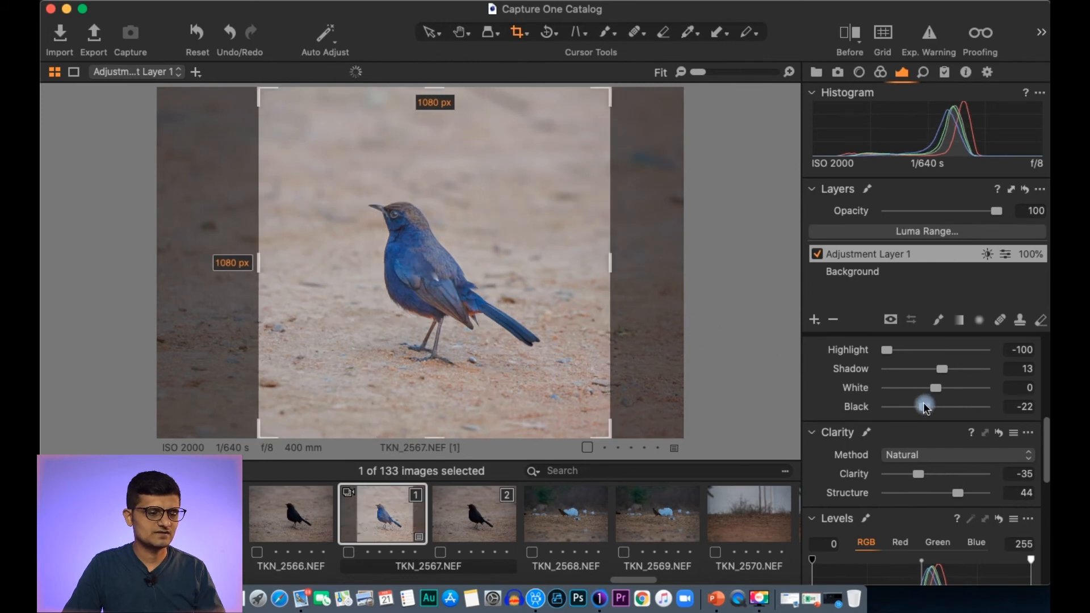
pyautogui.press('Return')
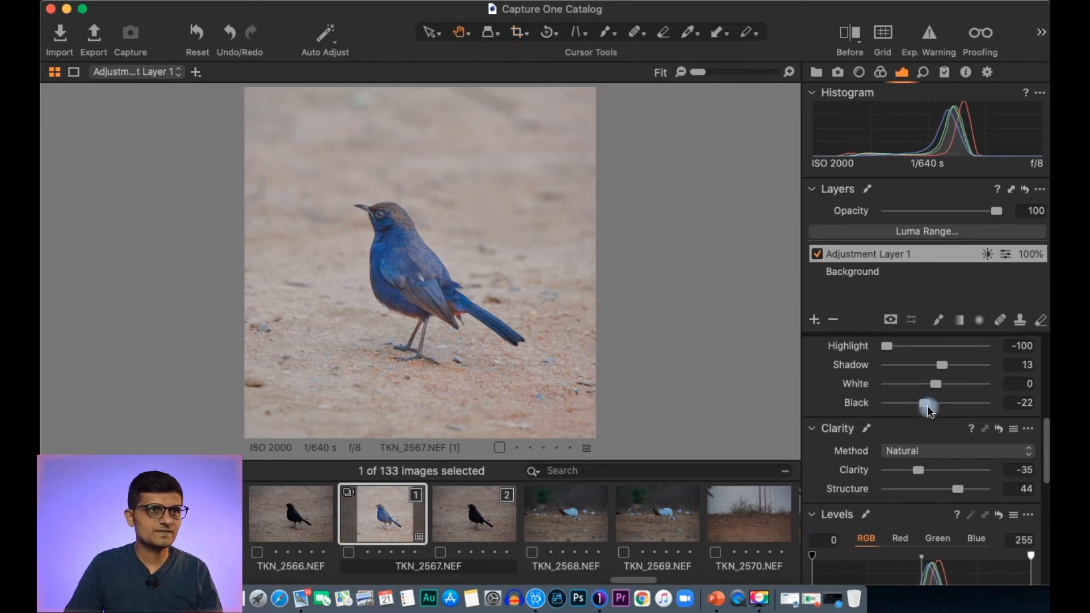
# - Shape the Background layer's Luma curve into an S, raising input 195 to output 212 and lowering the shadows
pyautogui.scroll(1, 929, 408)
pyautogui.scroll(-3, 929, 408)
pyautogui.scroll(-5, 929, 413)
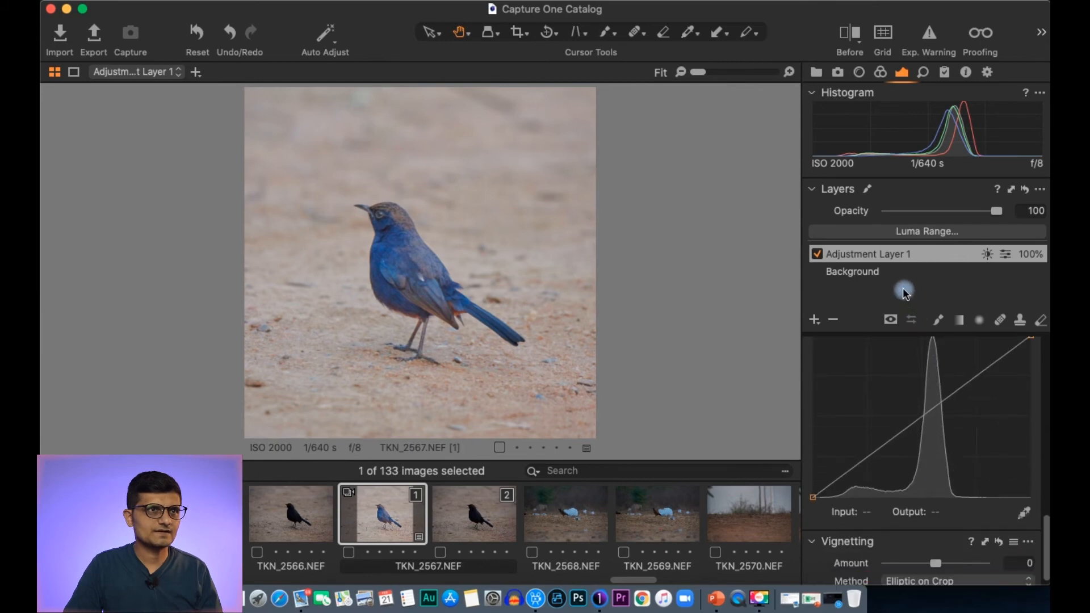
pyautogui.click(893, 273)
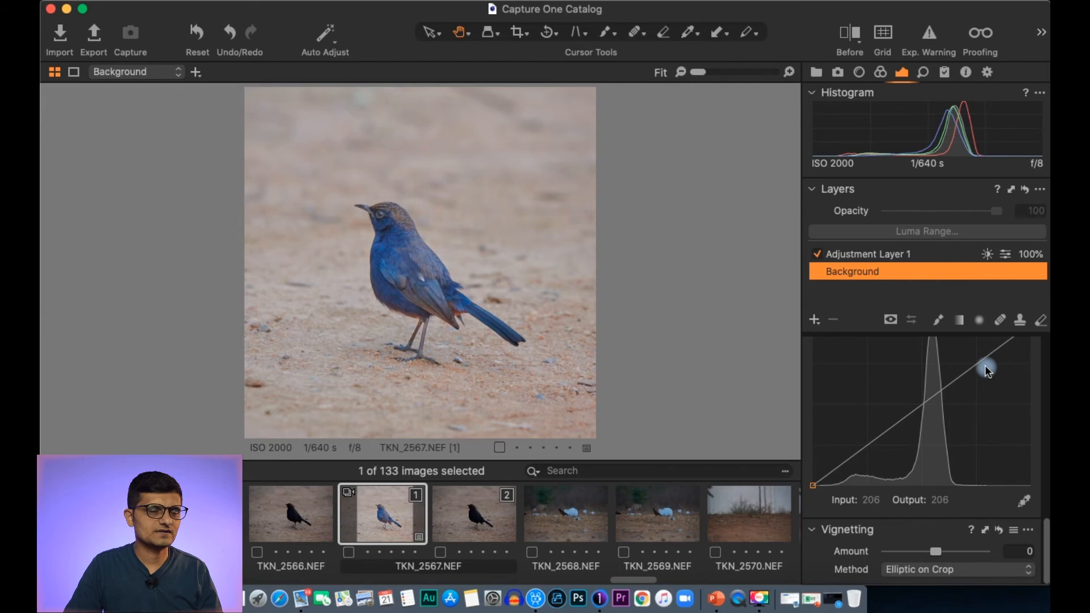
pyautogui.moveTo(984, 361); pyautogui.dragTo(980, 351)
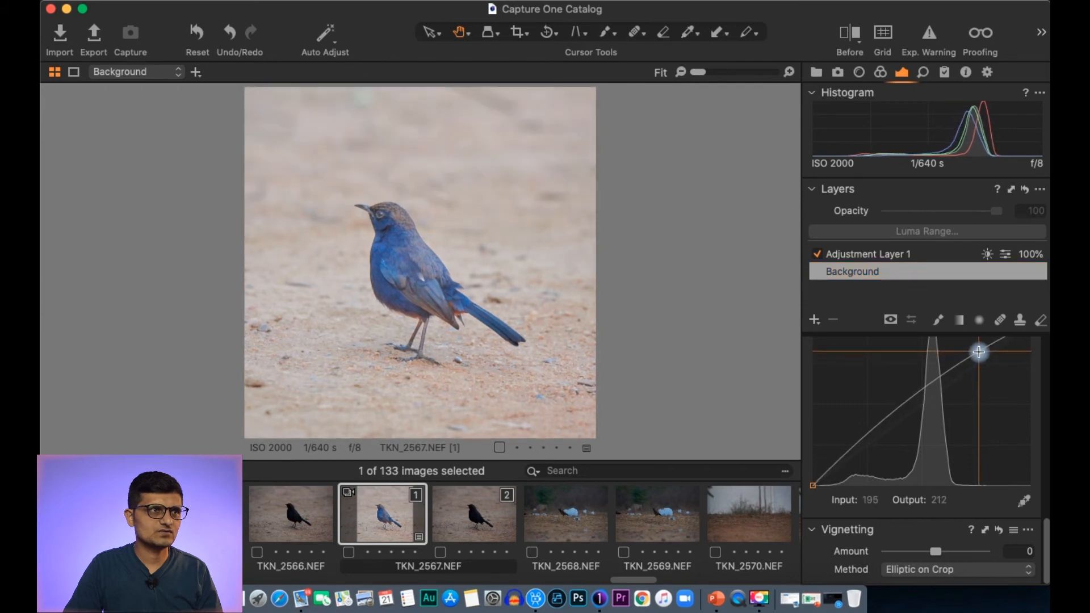
pyautogui.moveTo(856, 448); pyautogui.dragTo(867, 452)
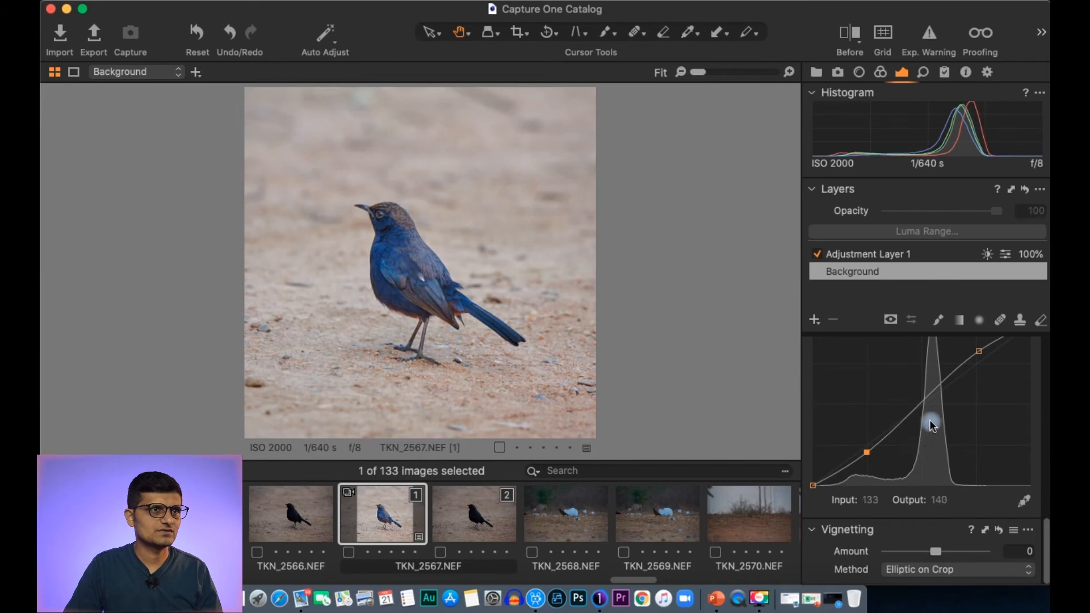
# - Set the Background layer's Levels midtone to 0.06 and add a darkening vignette around the crop
pyautogui.scroll(5, 924, 427)
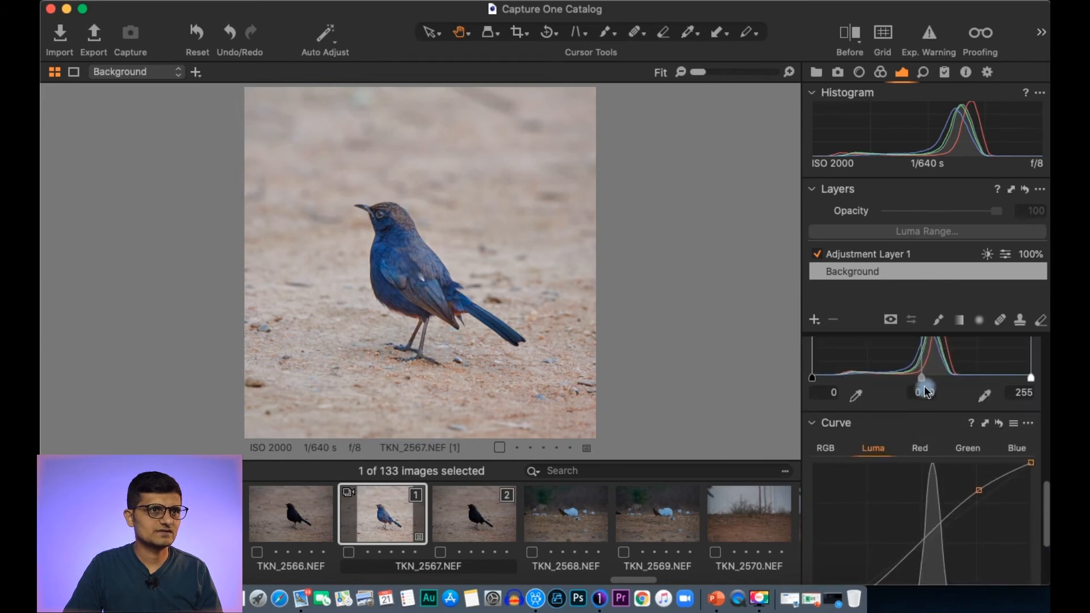
pyautogui.moveTo(922, 382); pyautogui.dragTo(916, 380)
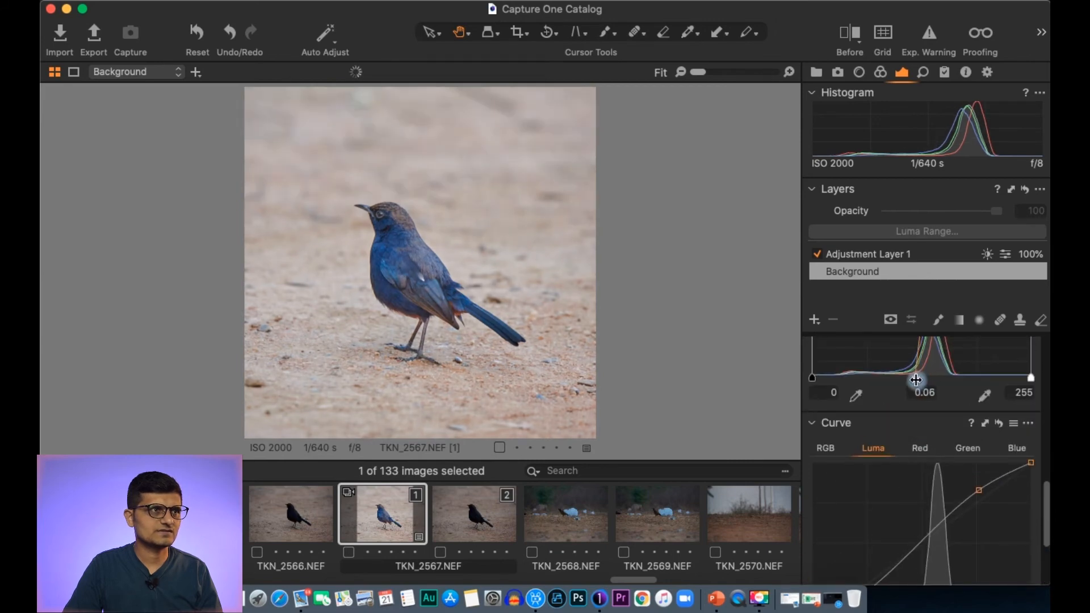
pyautogui.scroll(-5, 917, 383)
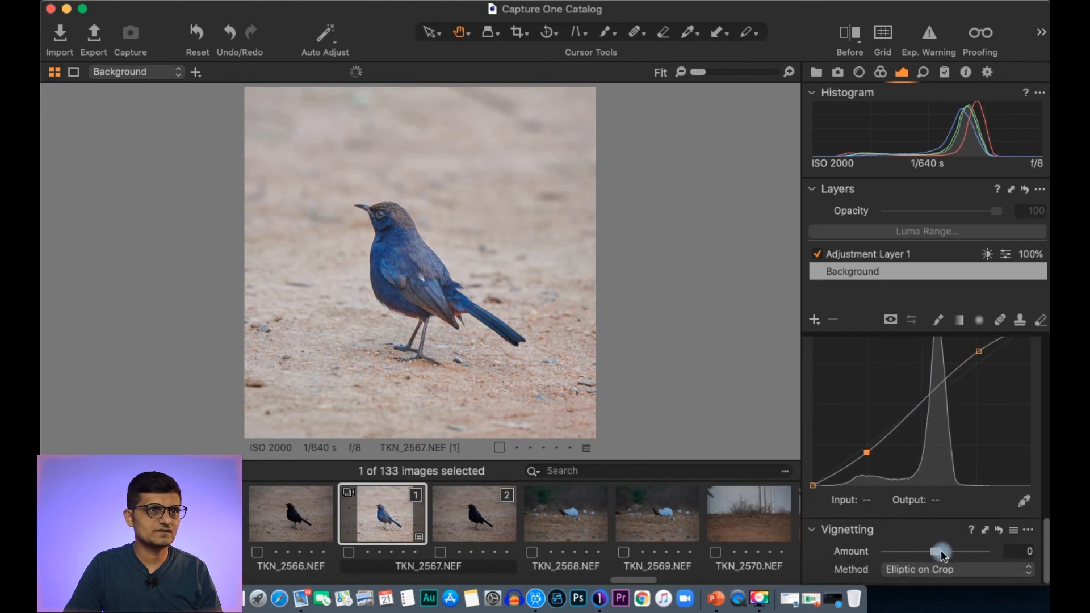
pyautogui.moveTo(928, 555); pyautogui.dragTo(929, 557)
# - Set Adjustment Layer 1's Contrast to 5 and review the cropped photo enlarged and in full
pyautogui.scroll(10, 937, 462)
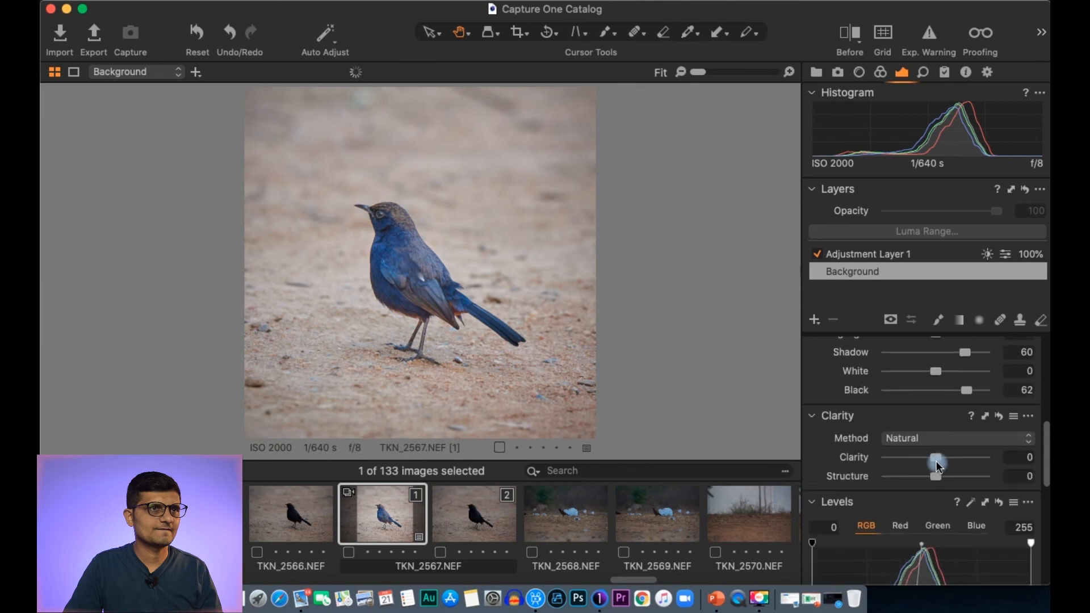
pyautogui.click(916, 260)
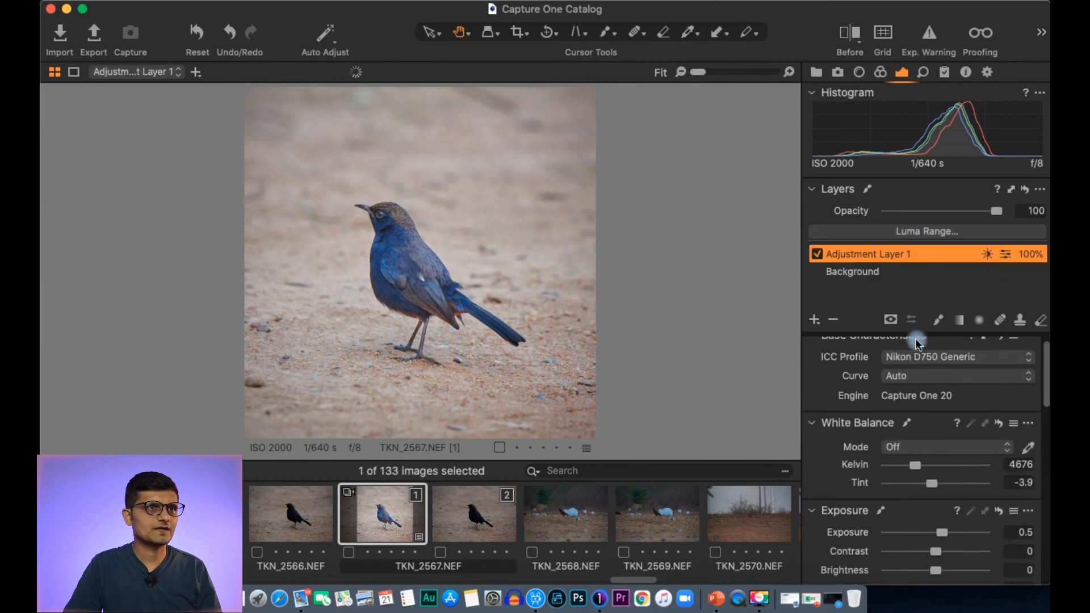
pyautogui.scroll(-3, 936, 497)
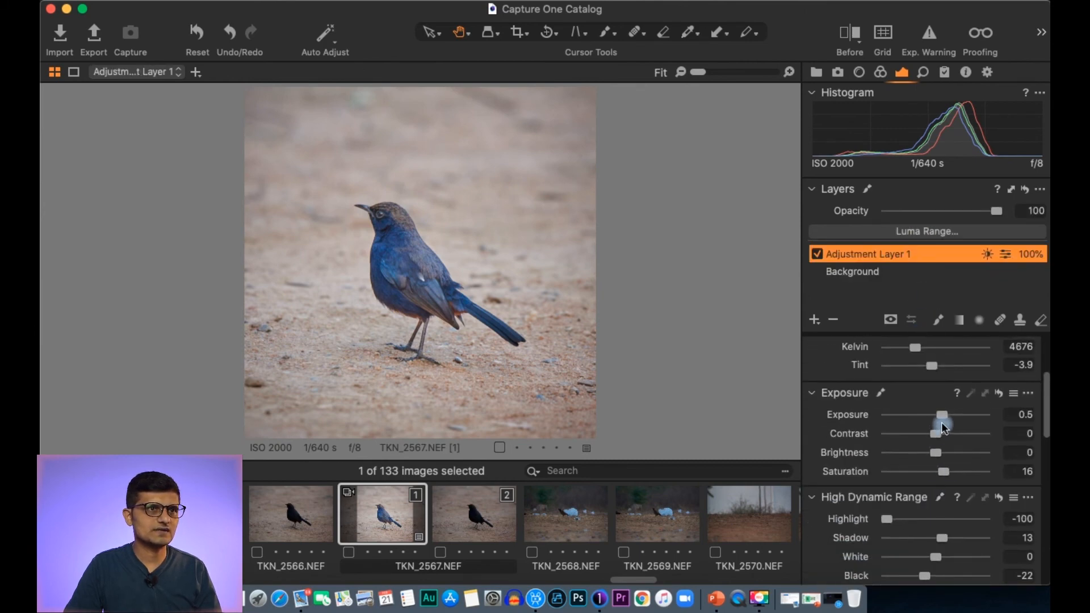
pyautogui.moveTo(936, 433); pyautogui.dragTo(939, 432)
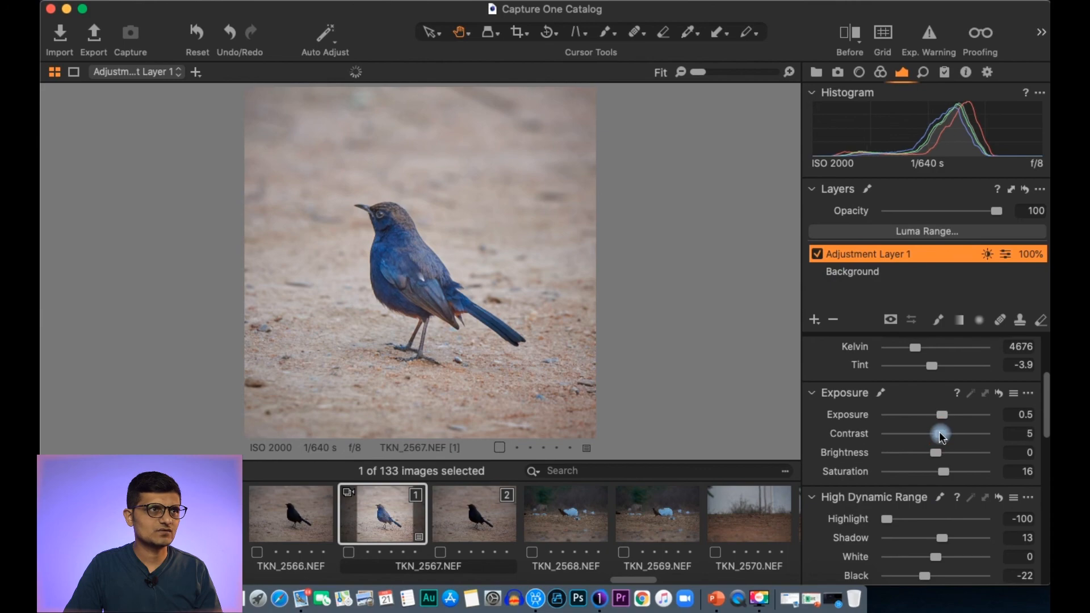
pyautogui.press('f')
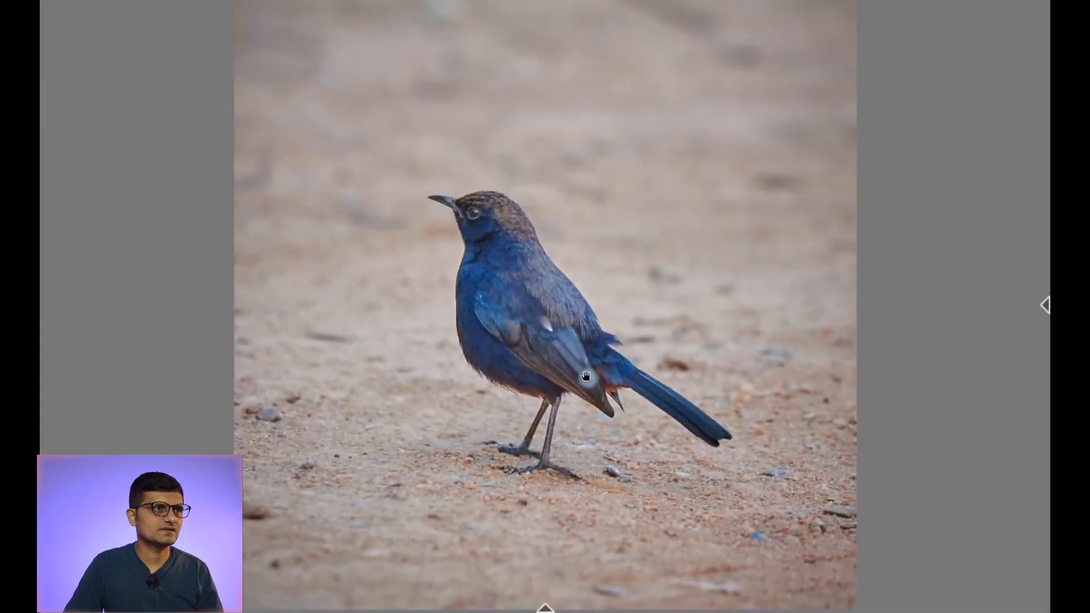
pyautogui.doubleClick(528, 363)
pyautogui.doubleClick(528, 364)
pyautogui.press('f')
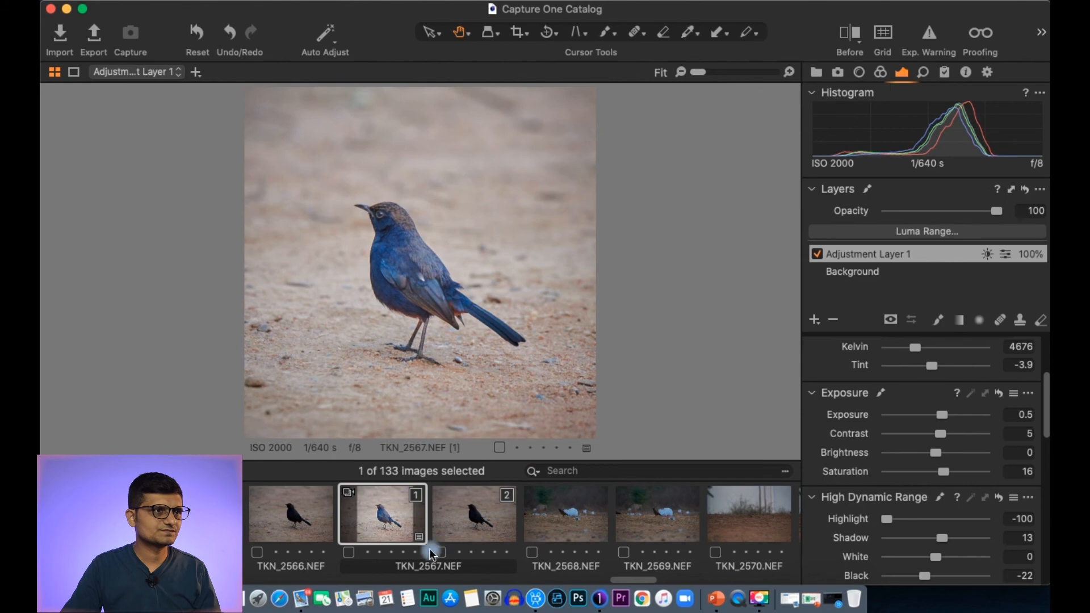
# - Compare the edited bird photo side by side with the dark second variant, and examine the edited one enlarged
pyautogui.keyDown('super'); pyautogui.click(470, 508); pyautogui.keyUp('super')
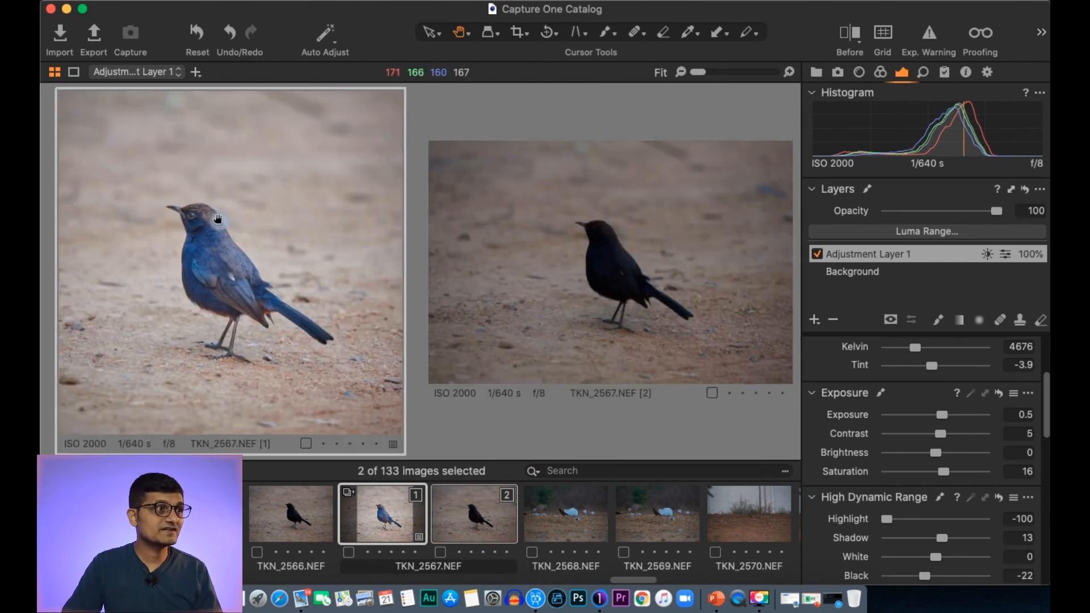
pyautogui.keyDown('super'); pyautogui.click(467, 536); pyautogui.keyUp('super')
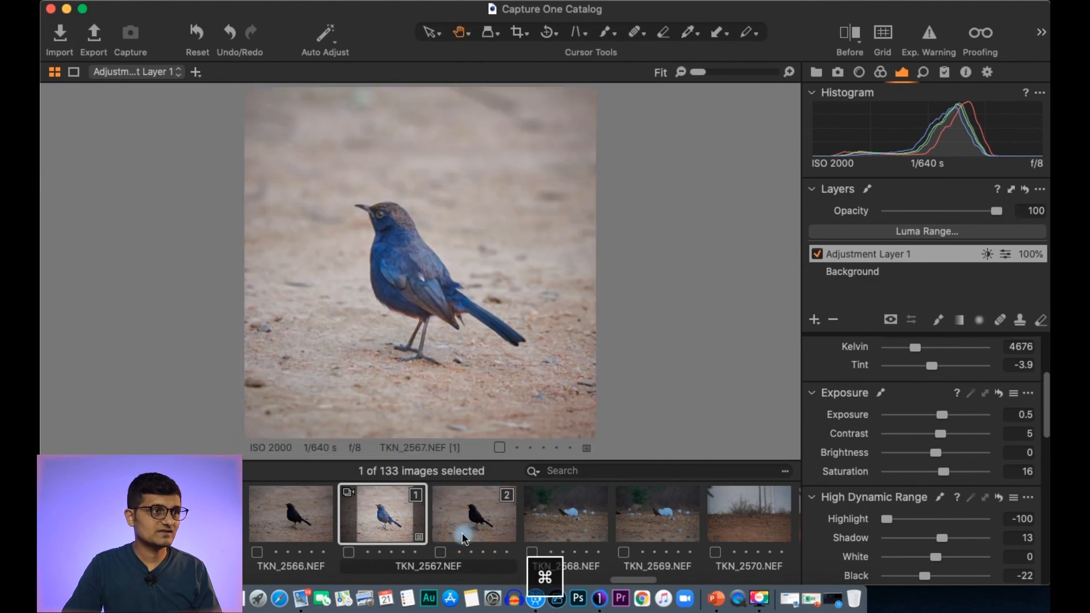
pyautogui.press('f')
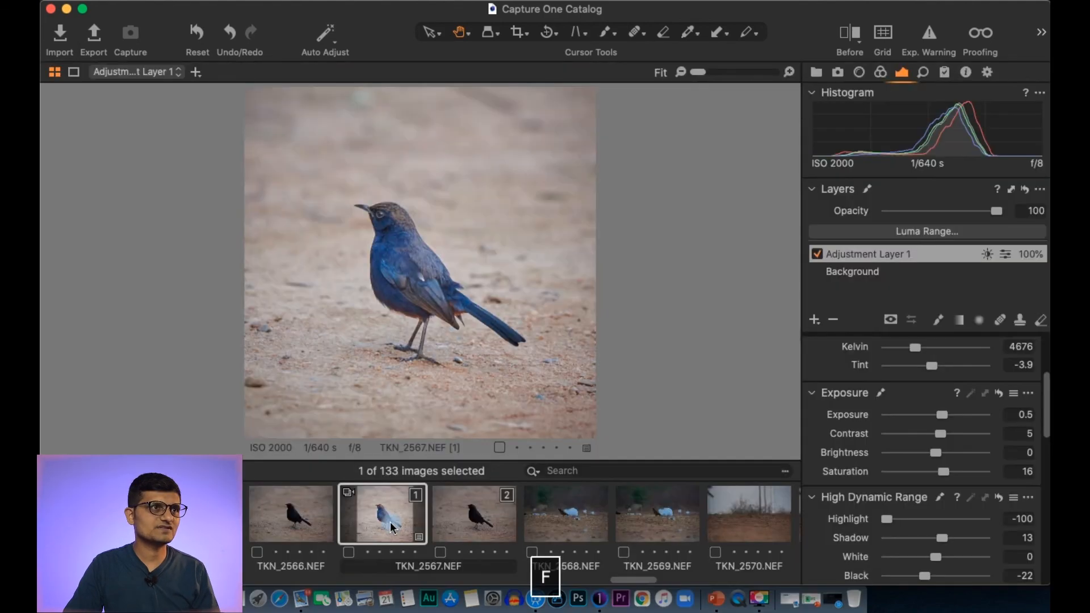
pyautogui.scroll(3, 586, 347)
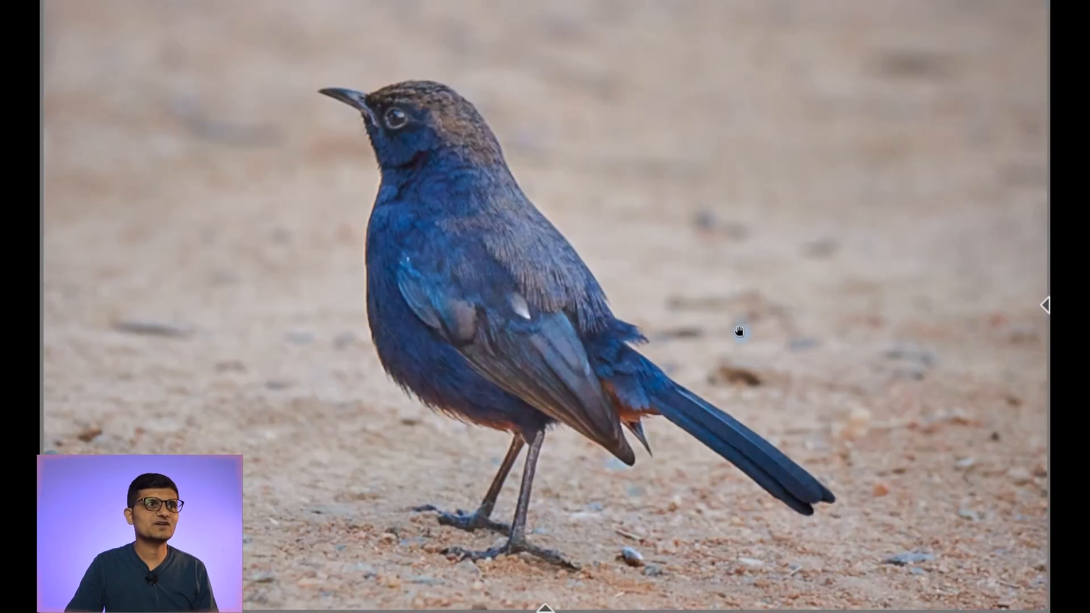